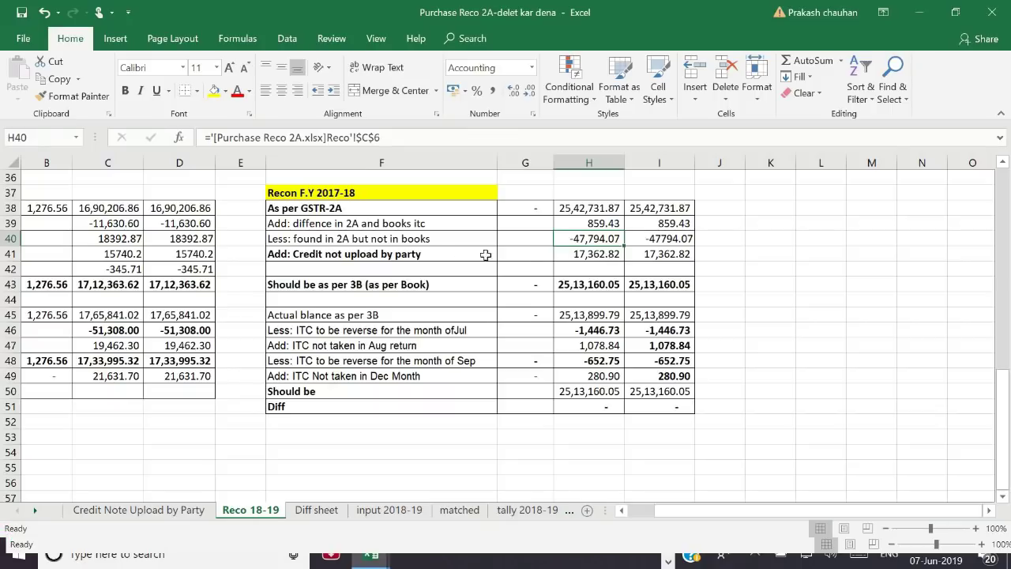
# Step: Examine the "Less: found in 2A but not in books" row and the formulas behind its amounts in the F.Y 2017-18 reconciliation
pyautogui.click(434, 245)
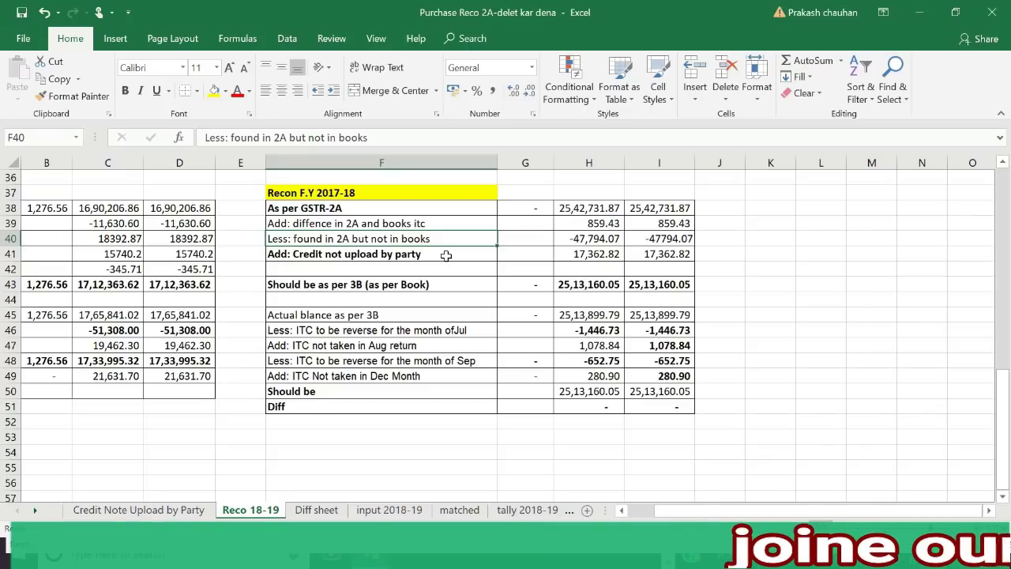
pyautogui.click(588, 239)
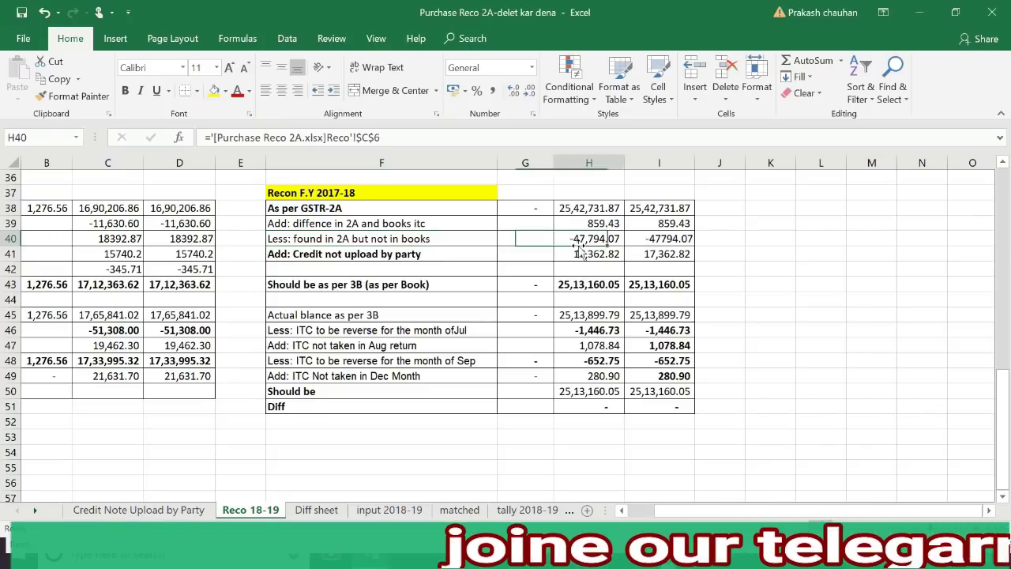
pyautogui.click(642, 240)
pyautogui.click(593, 242)
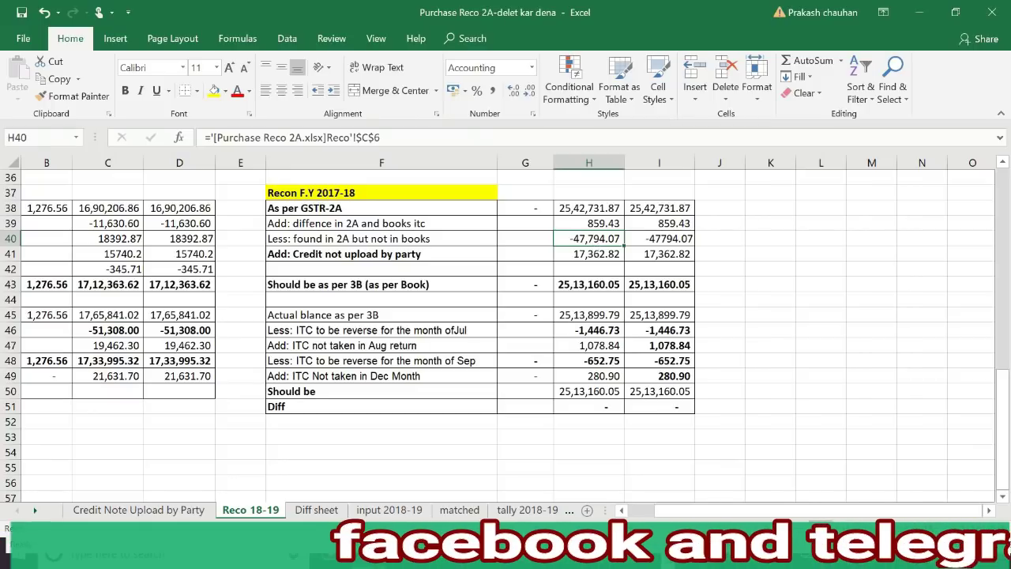
pyautogui.click(357, 242)
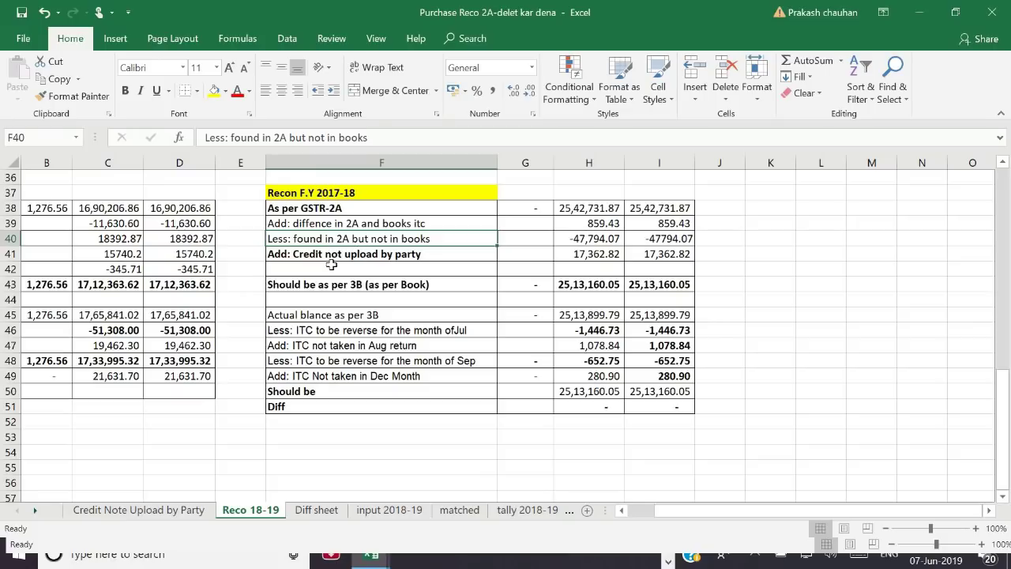
# Step: Trace the "Add: Credit not upload by party" amount in H41 to its source credit notes in the Purchase Reco 2A workbook and return
pyautogui.click(332, 265)
pyautogui.click(321, 255)
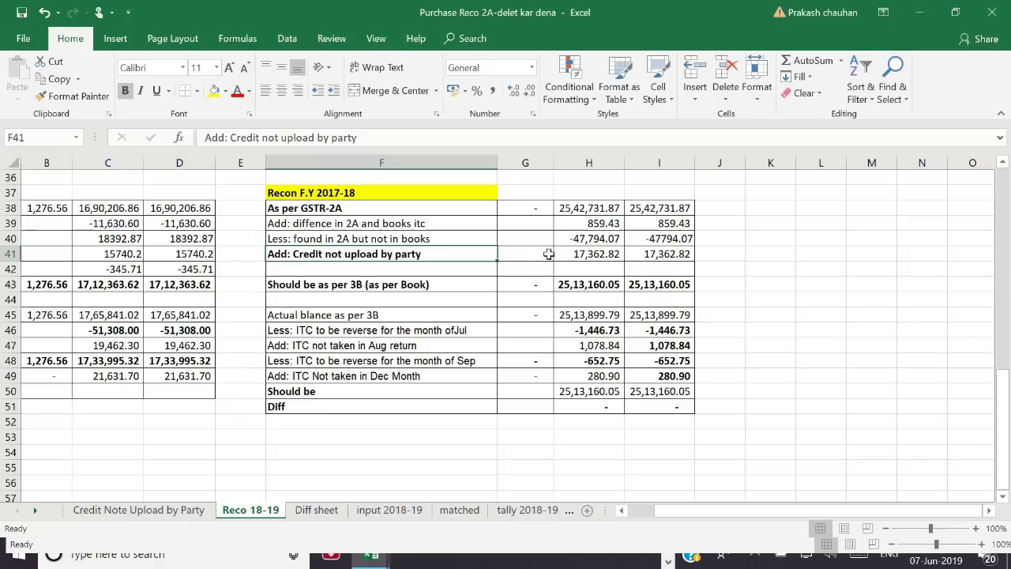
pyautogui.click(577, 255)
pyautogui.click(649, 262)
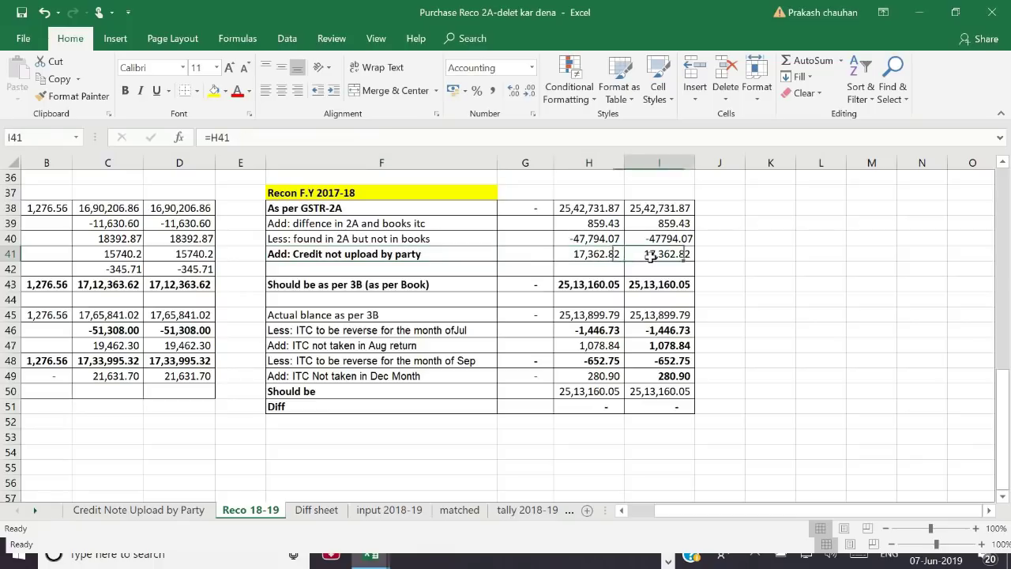
pyautogui.click(593, 257)
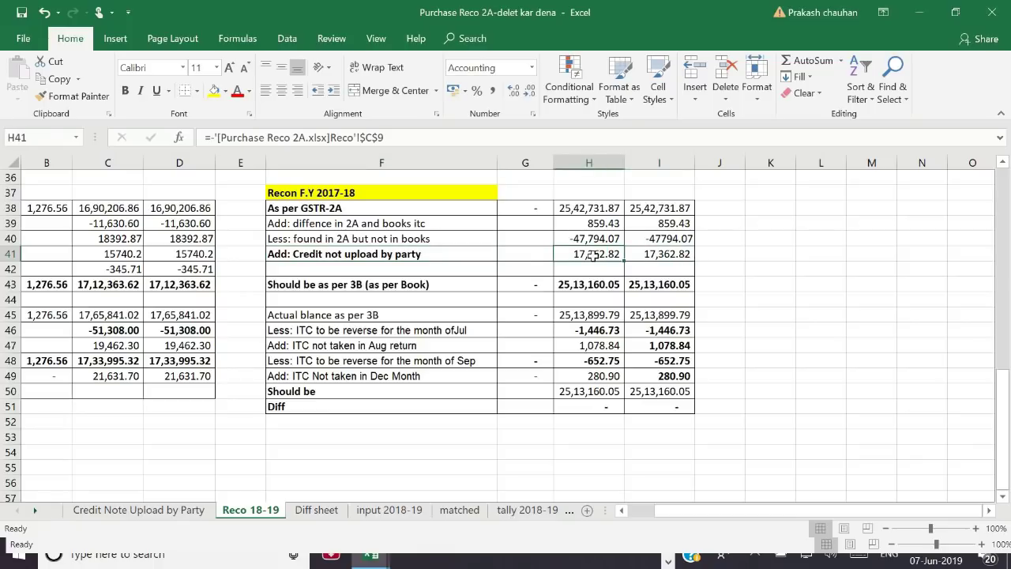
pyautogui.hotkey('ctrl', '[')
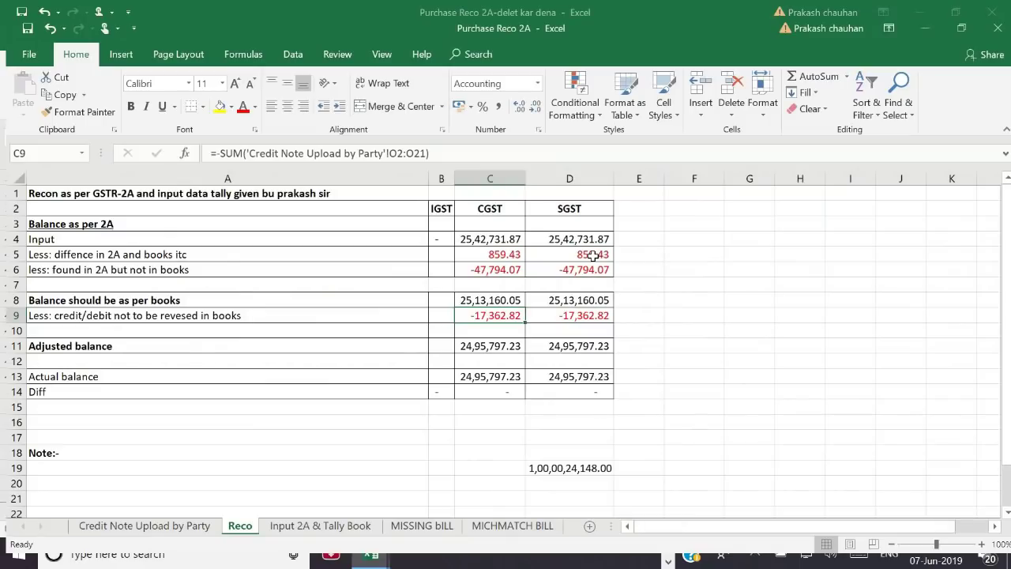
pyautogui.hotkey('ctrl', '[')
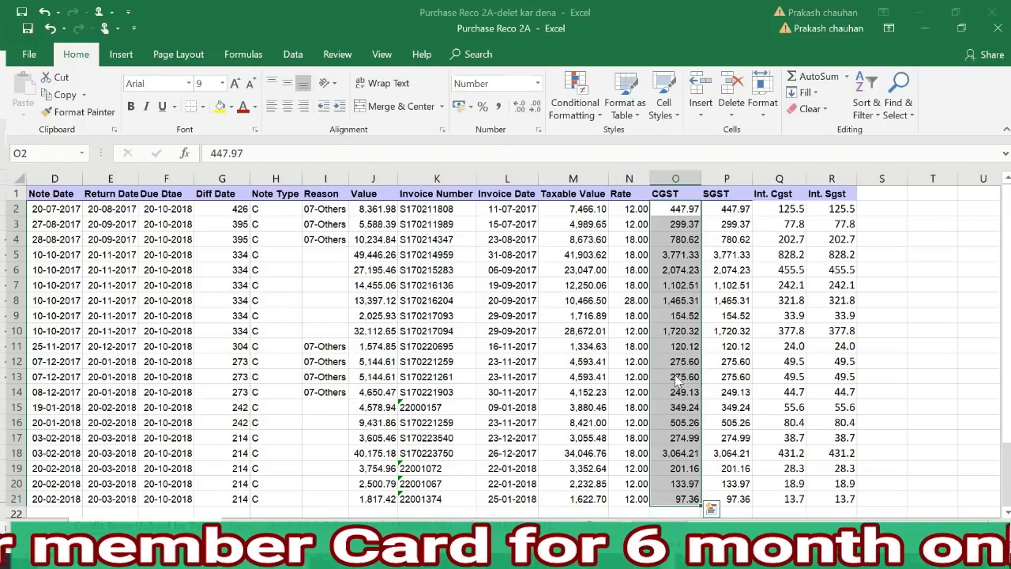
pyautogui.hotkey('ctrl', 'Tab')
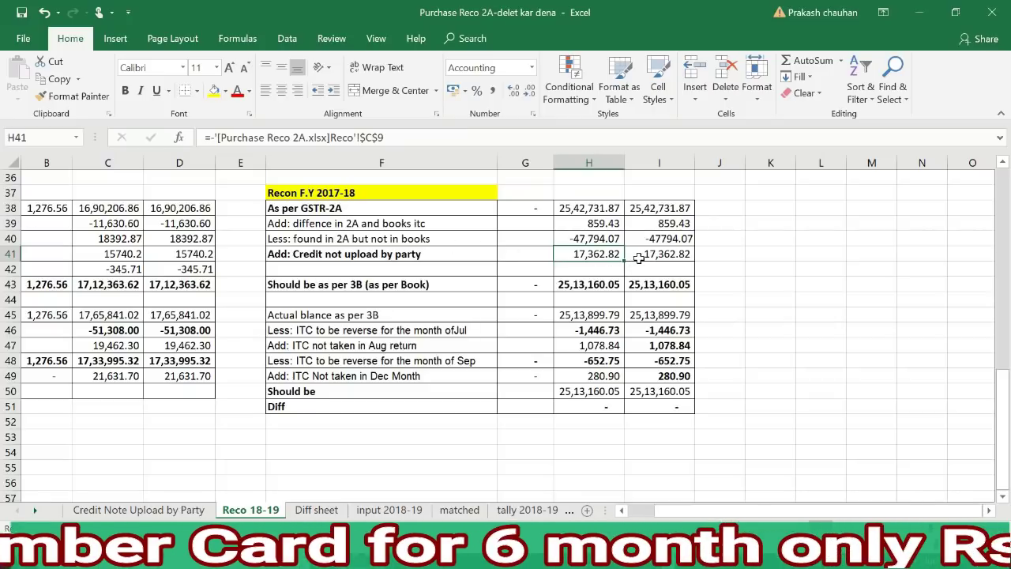
# Step: Examine the "Should be as per 3B (as per Book)" totals in H43 and I43
pyautogui.click(400, 283)
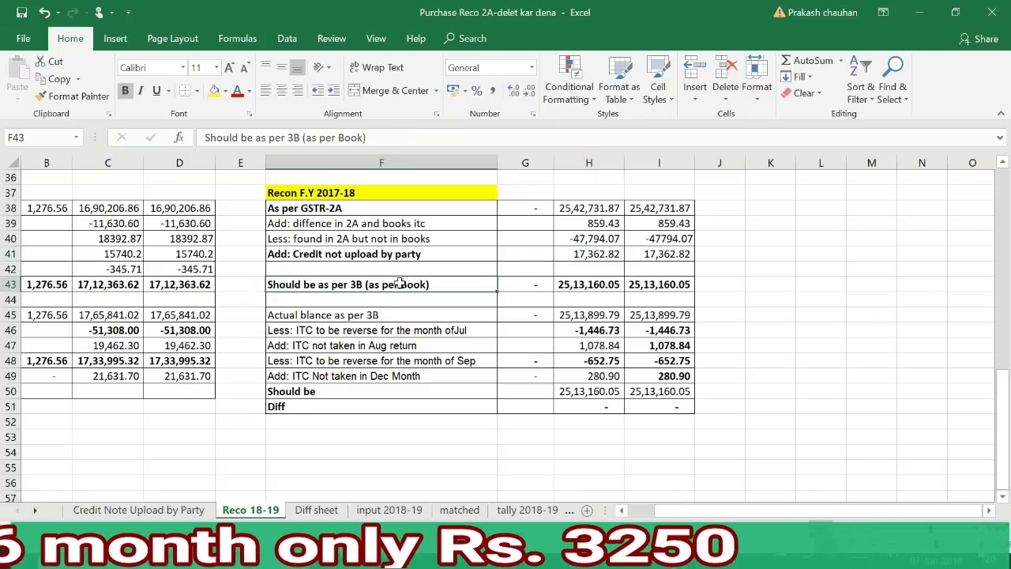
pyautogui.moveTo(588, 282); pyautogui.dragTo(663, 284)
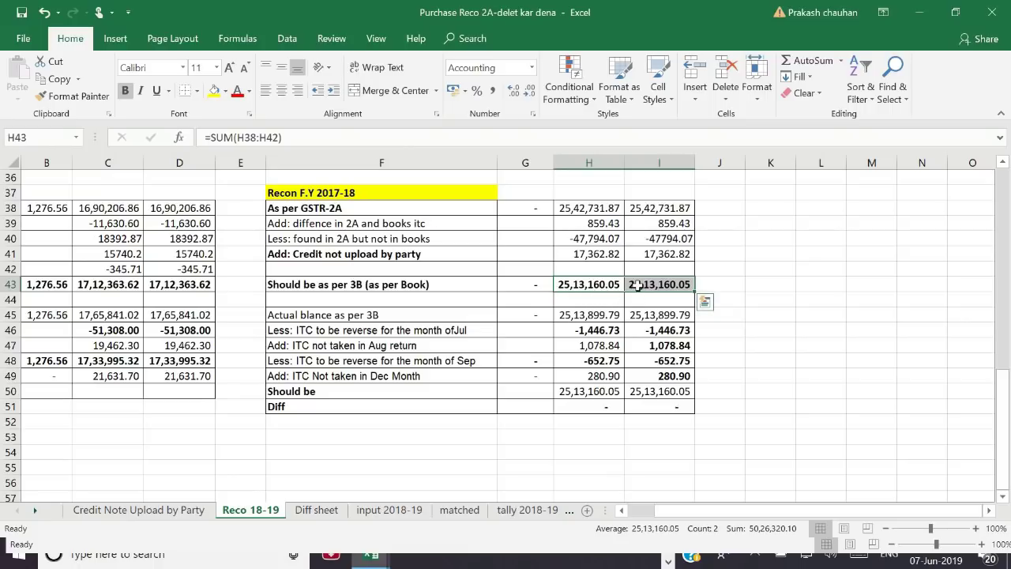
pyautogui.click(638, 286)
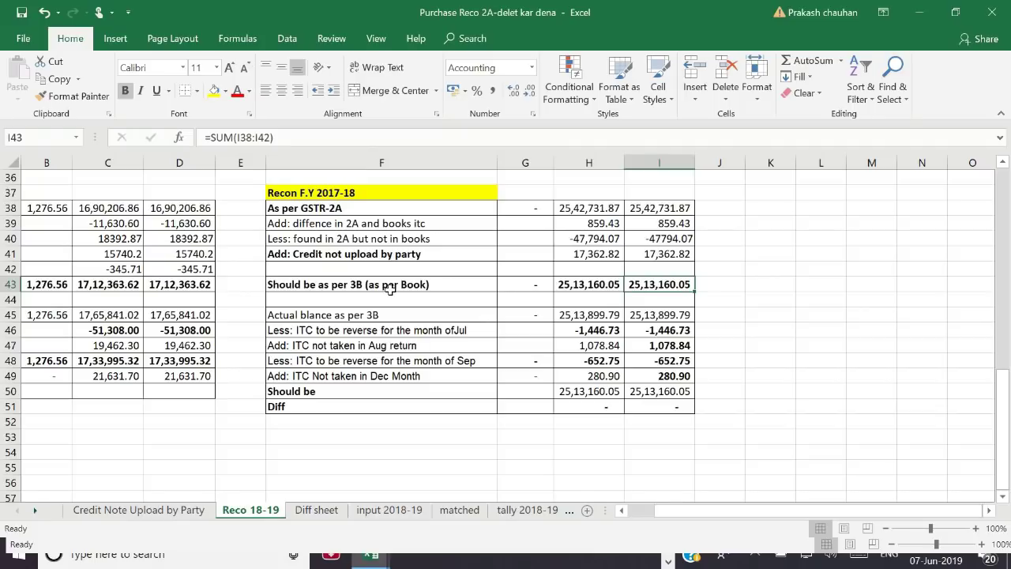
pyautogui.press('Right')
pyautogui.press('Right')
pyautogui.press('Left')
pyautogui.press('Left')
pyautogui.press('Left')
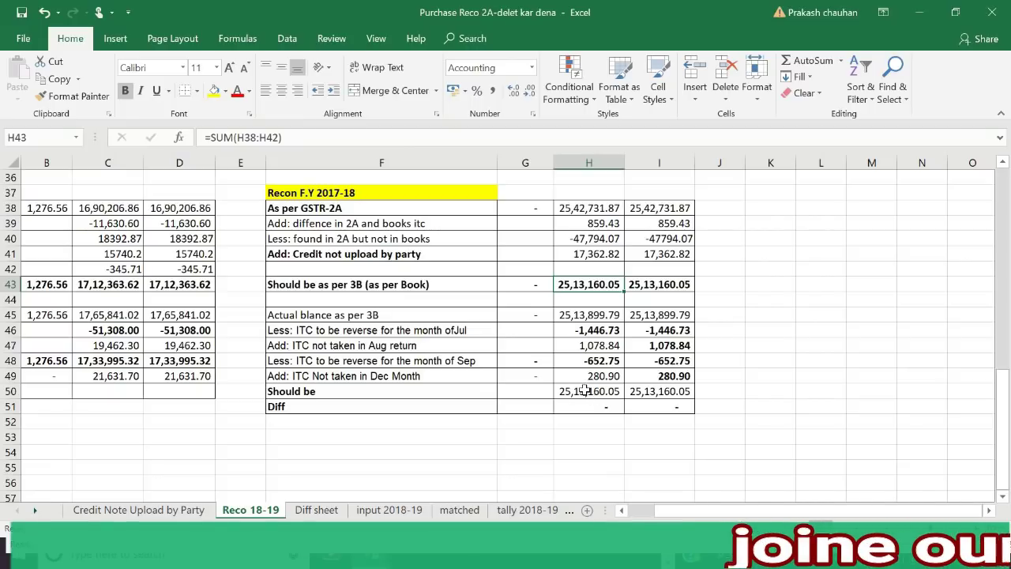
# Step: Compare the actual 3B balance in H45 with the book total in H43, and open H45's linked source workbook without updating its links
pyautogui.click(586, 314)
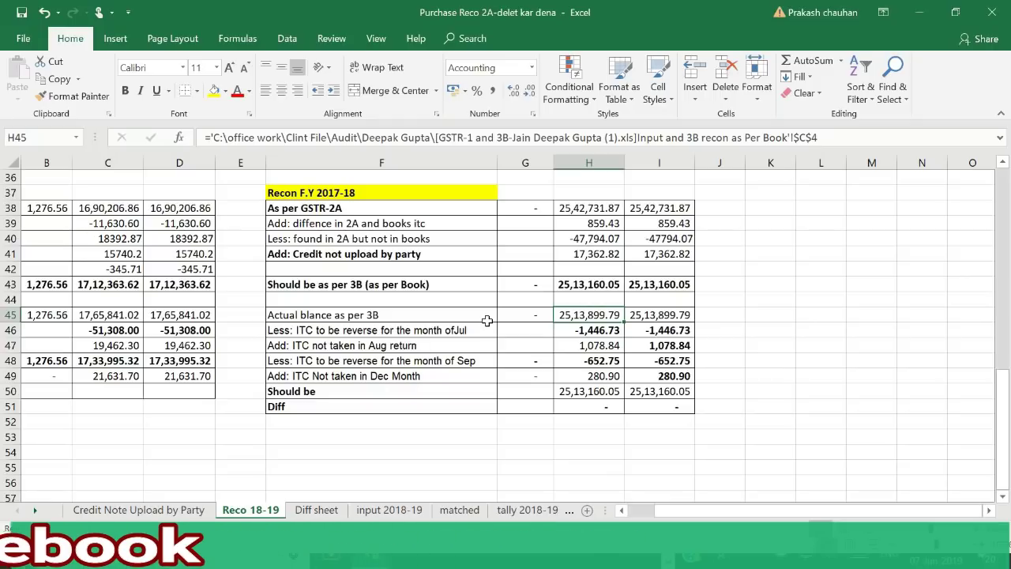
pyautogui.click(576, 287)
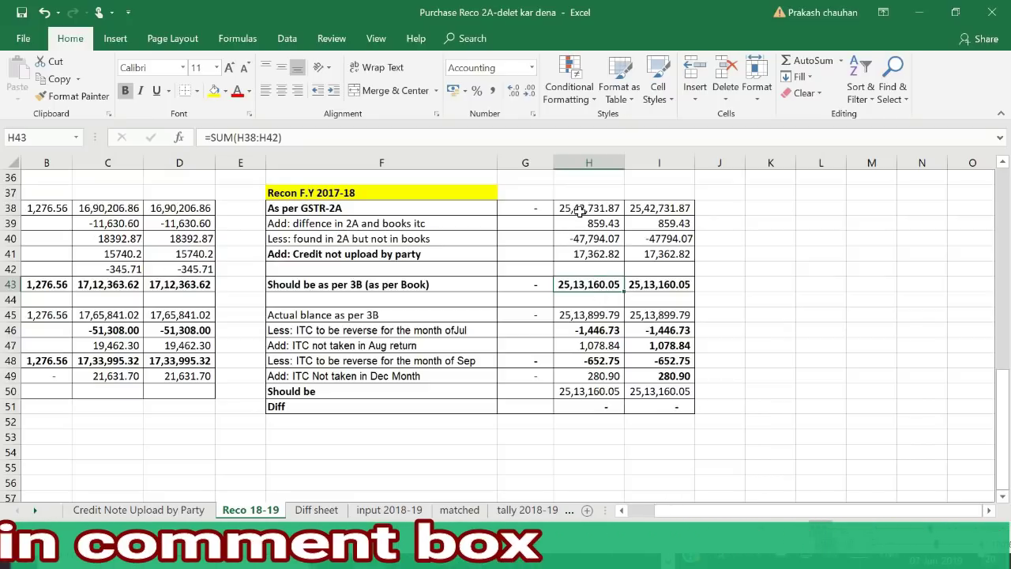
pyautogui.click(574, 317)
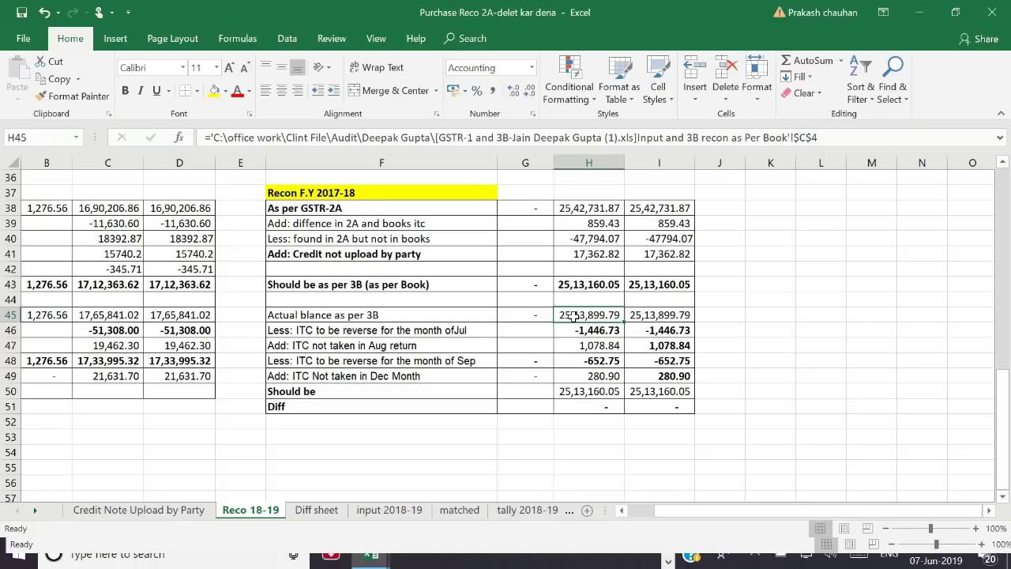
pyautogui.click(568, 283)
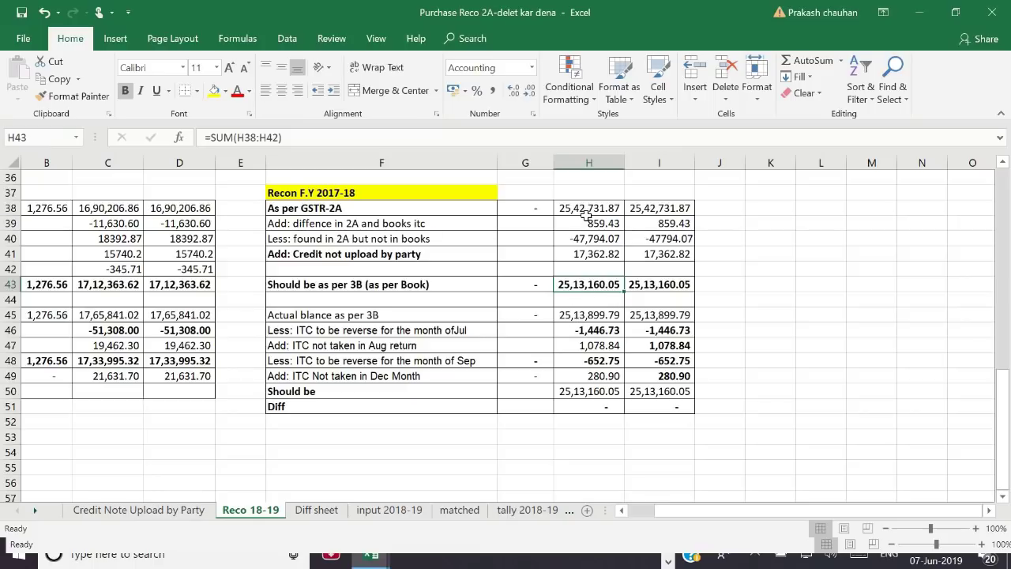
pyautogui.click(575, 313)
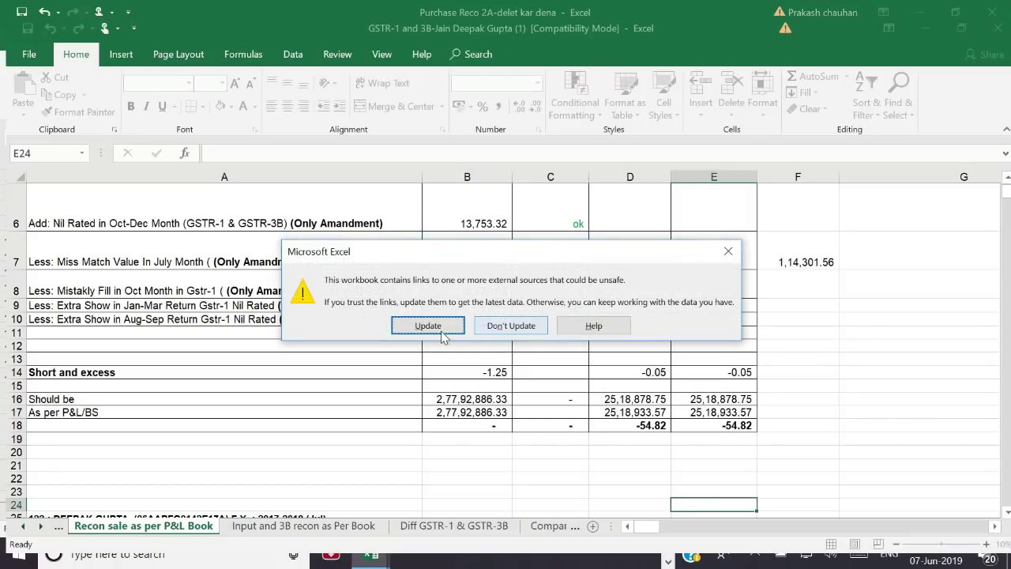
pyautogui.click(501, 327)
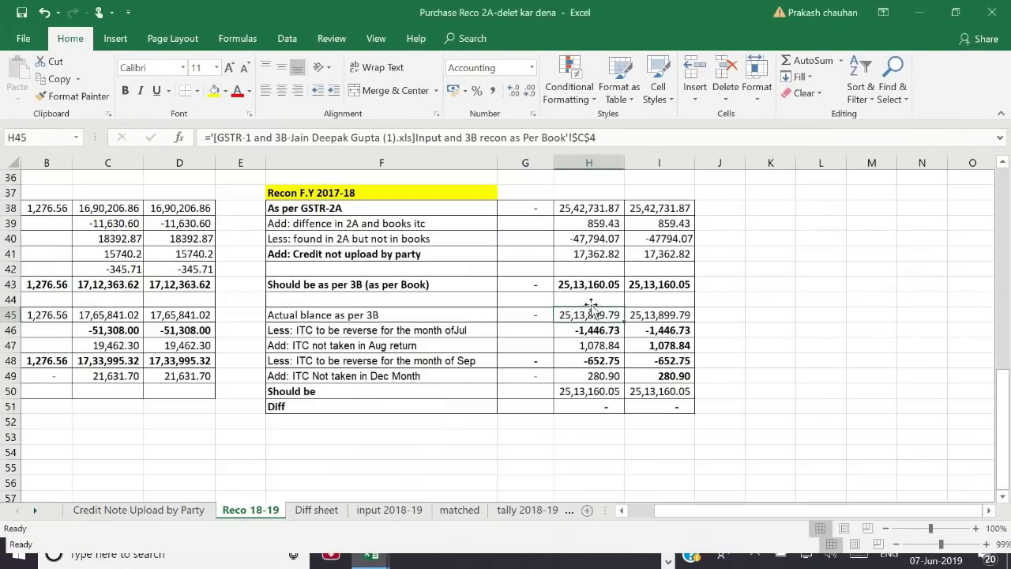
# Step: Review the GSTR-2A figure and adjustments in H38:H41 that make up the book total, against the actual 3B balance in H45
pyautogui.click(584, 292)
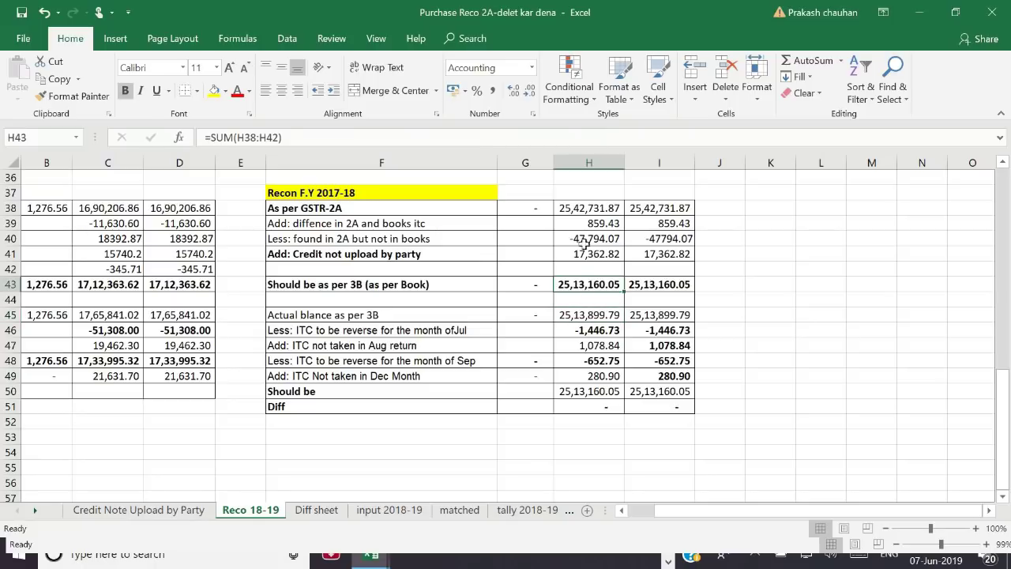
pyautogui.click(580, 207)
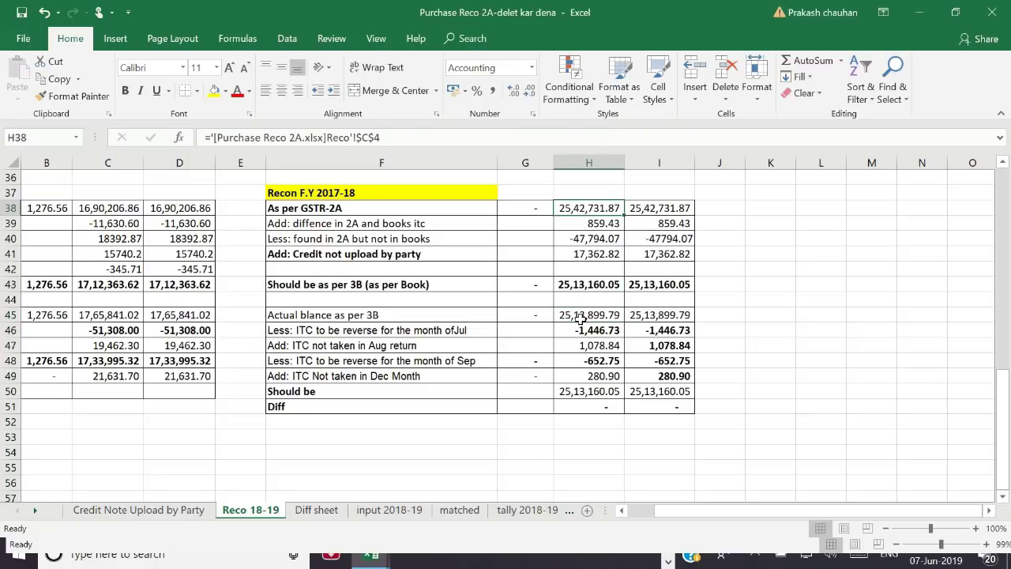
pyautogui.click(581, 315)
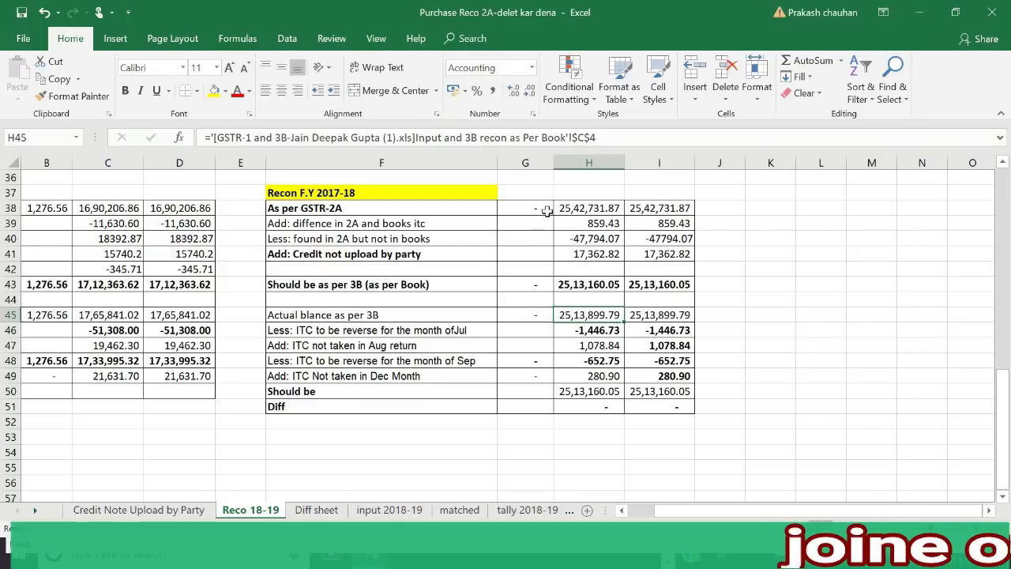
pyautogui.click(579, 239)
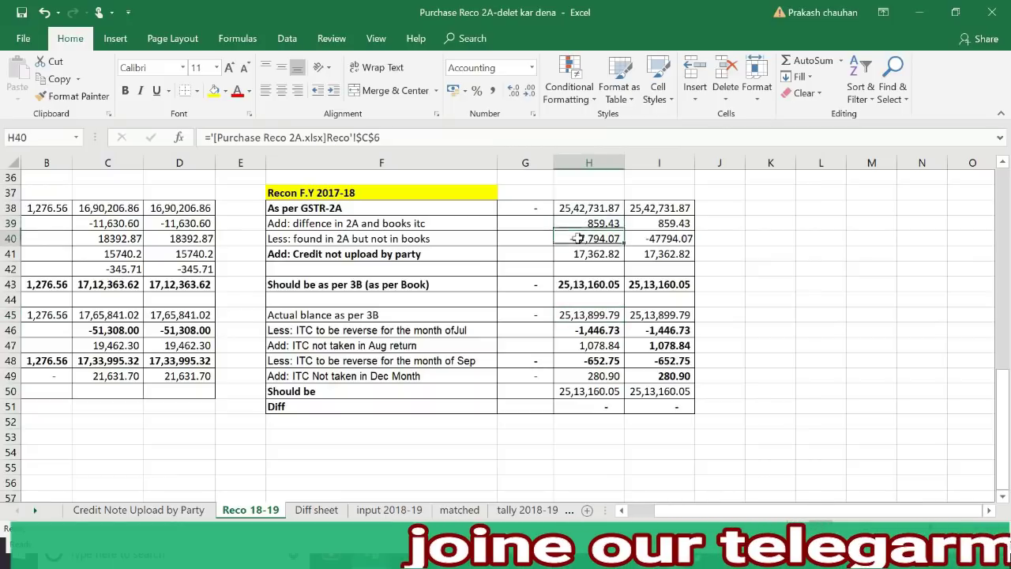
pyautogui.click(579, 254)
pyautogui.click(580, 239)
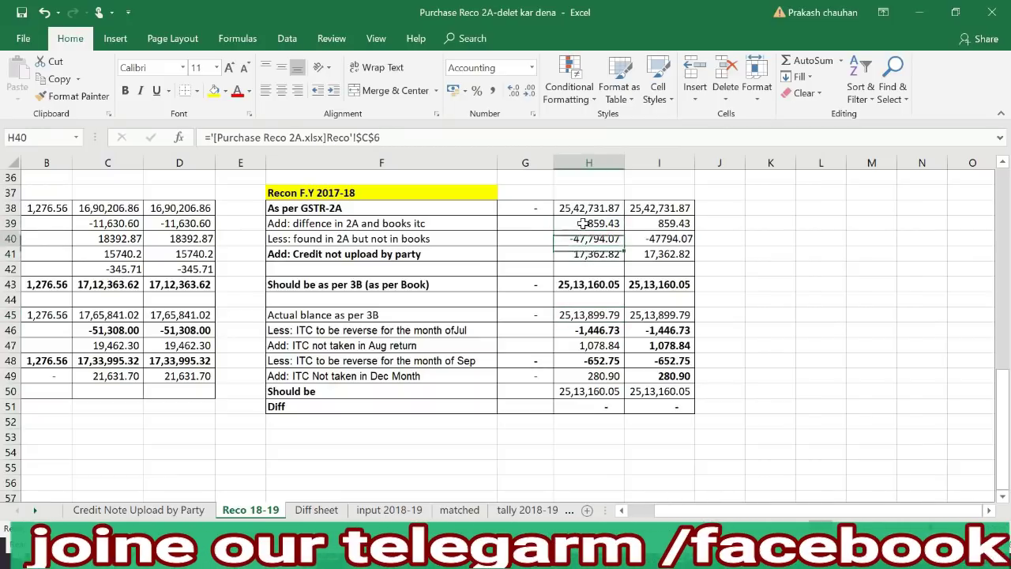
pyautogui.click(580, 223)
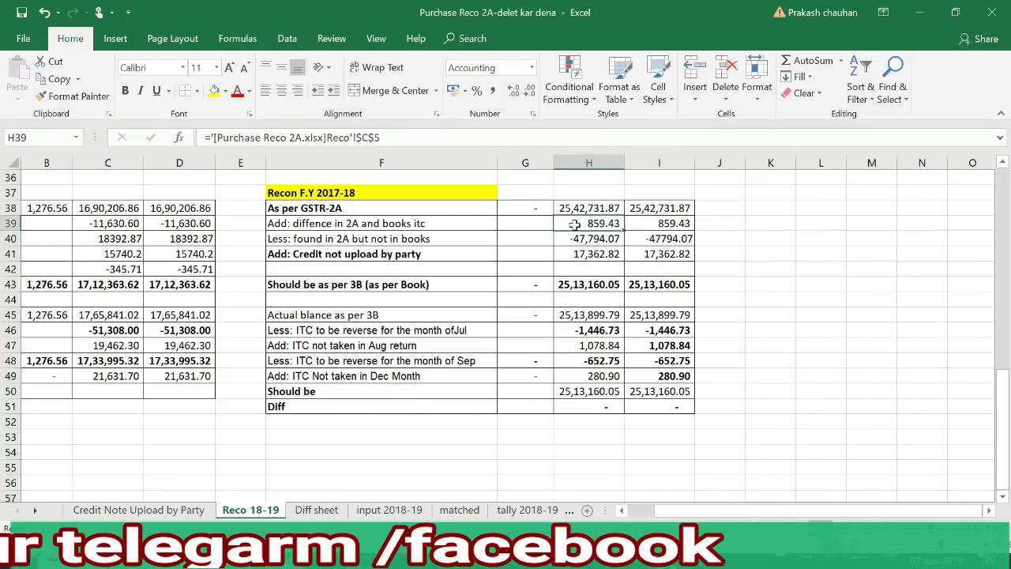
pyautogui.click(573, 286)
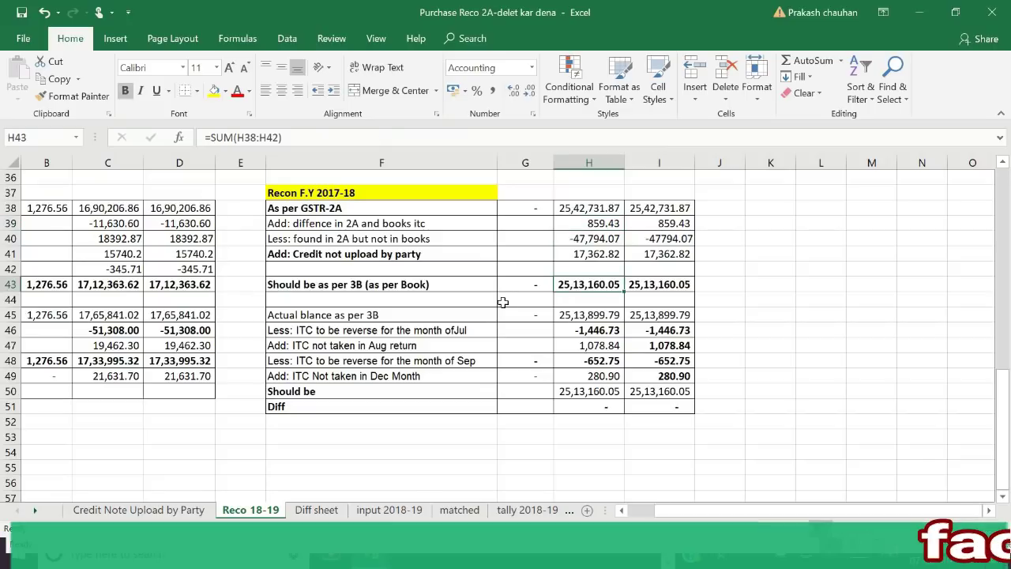
# Step: Check the actual 3B balance against the book total and select the monthly ITC adjustments in H46:H49
pyautogui.click(583, 317)
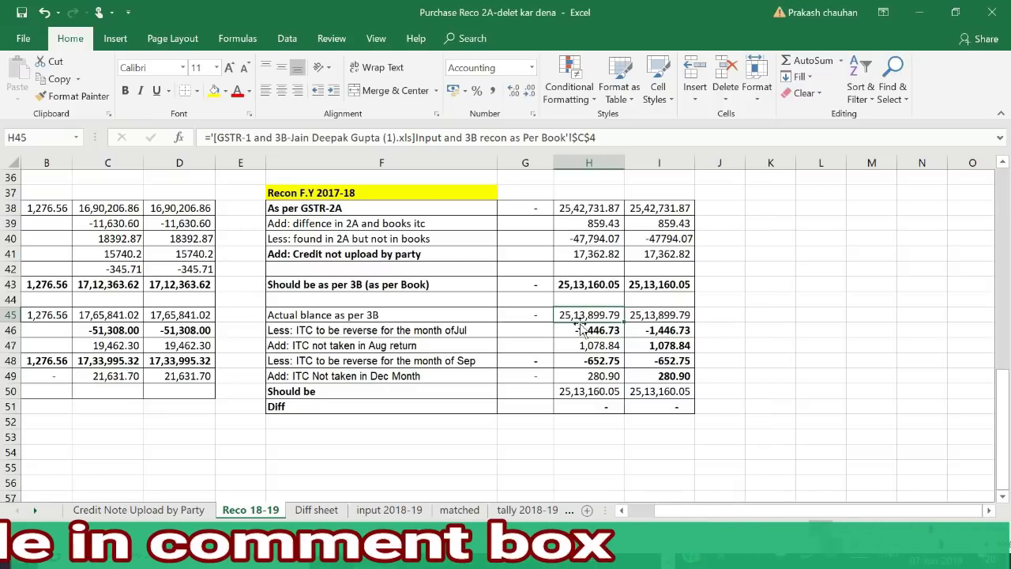
pyautogui.click(562, 290)
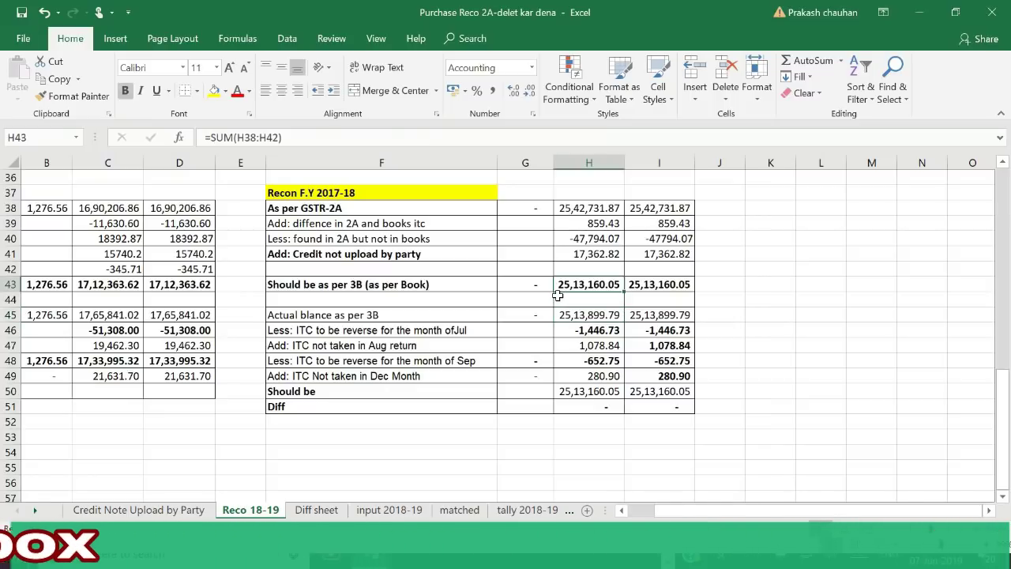
pyautogui.click(597, 331)
pyautogui.moveTo(593, 360); pyautogui.dragTo(594, 378)
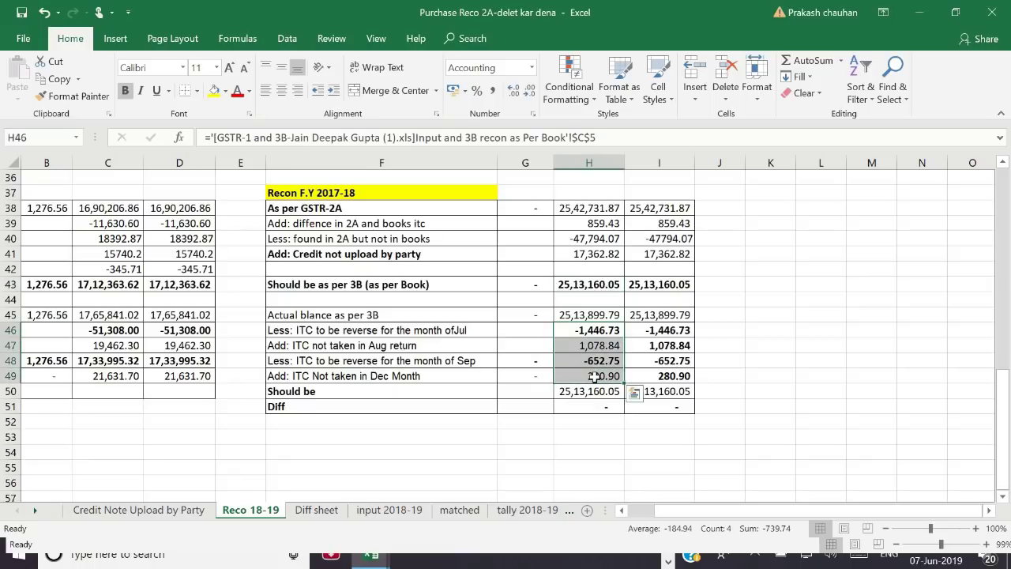
# Step: Calculate the difference between the actual 3B balance and the book total in K45 with the formula =H45-H43
pyautogui.click(775, 339)
pyautogui.click(770, 315)
pyautogui.write('=')
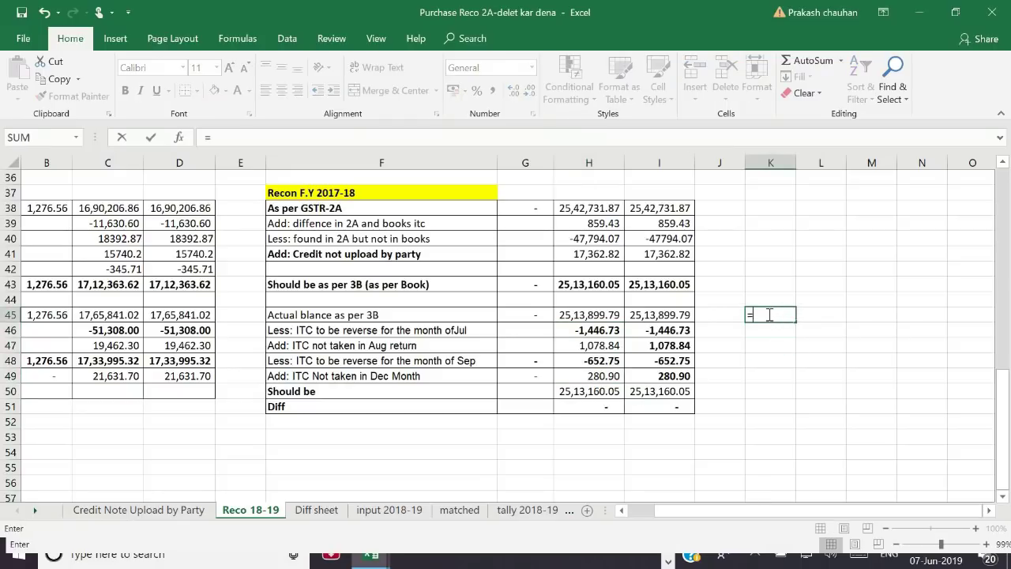
pyautogui.click(578, 310)
pyautogui.write('-')
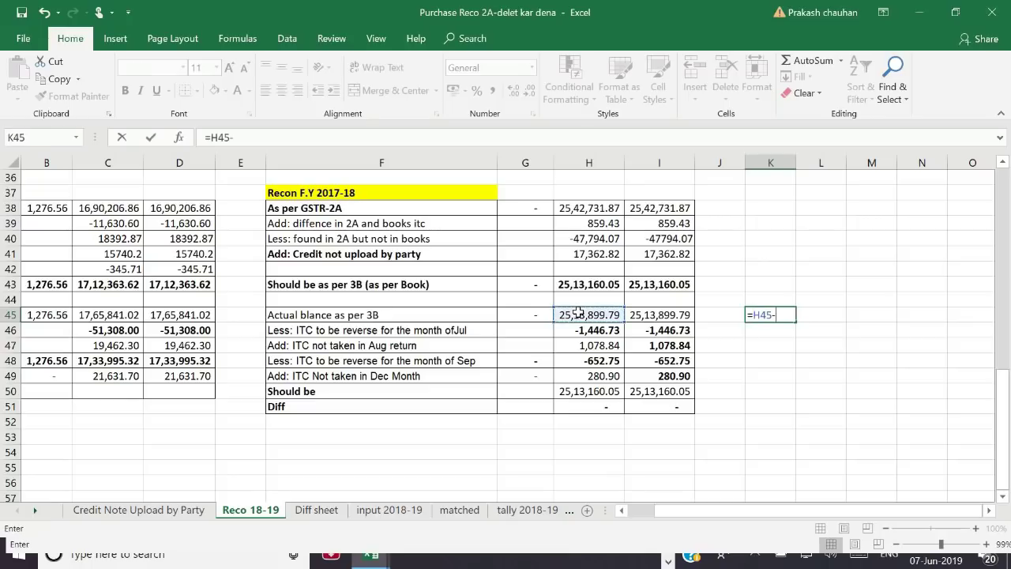
pyautogui.click(575, 286)
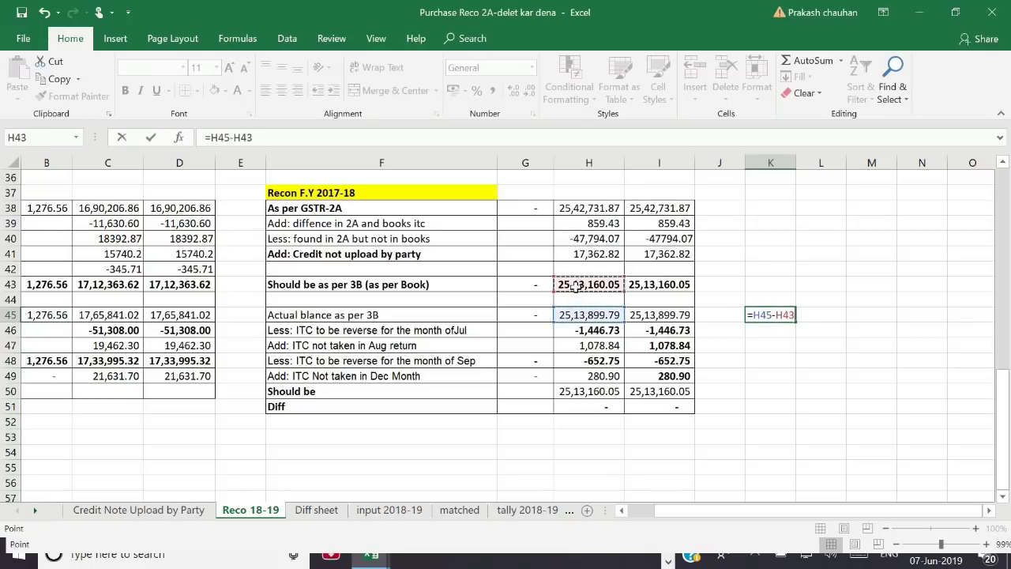
pyautogui.press('Return')
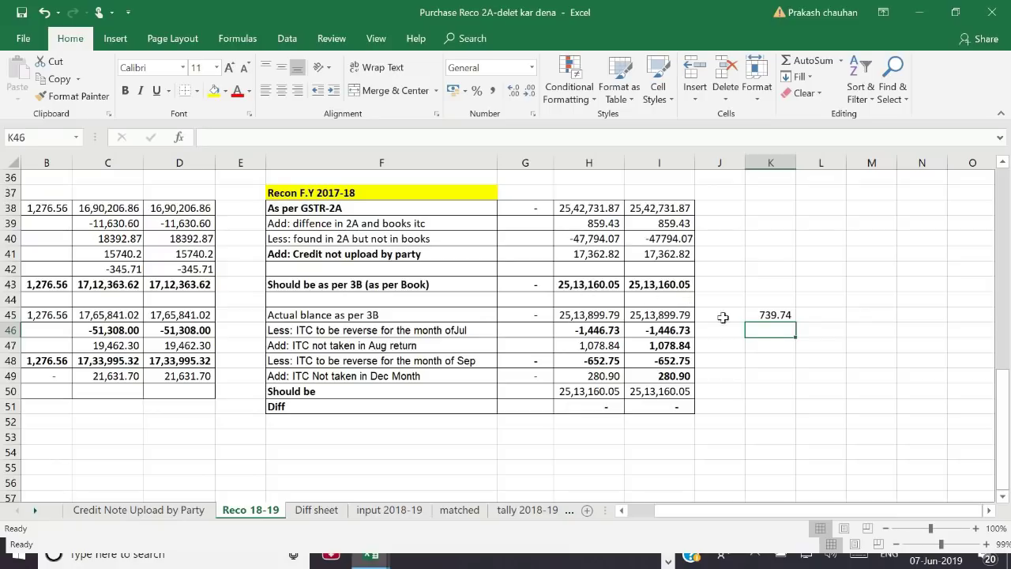
pyautogui.click(773, 315)
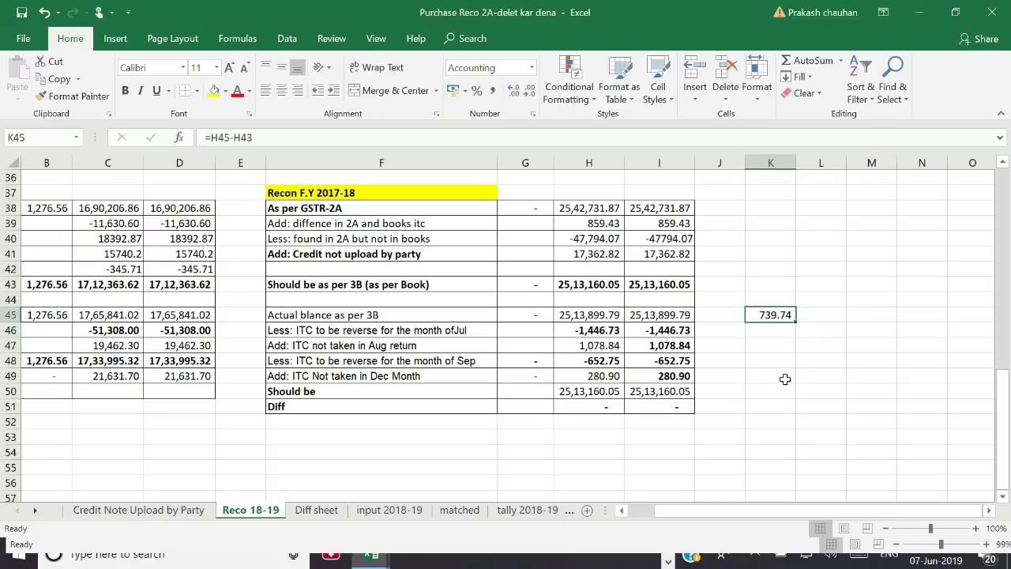
# Step: Clear the difference formula from K45 beside the F.Y 2017-18 reconciliation
pyautogui.press('Delete')
pyautogui.press('Return')
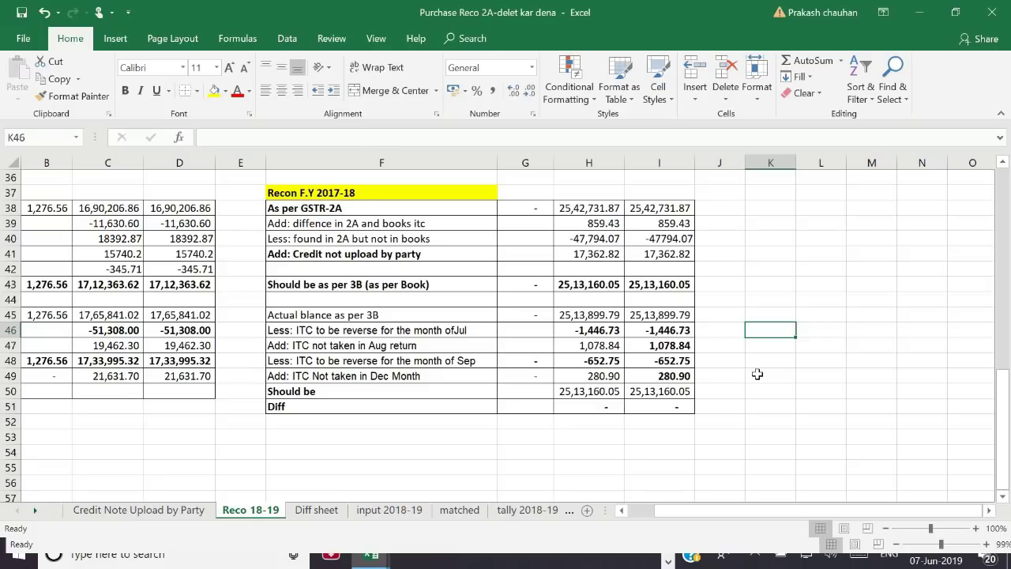
# Step: Trace the July ITC reversal in H46 through its linked workbook to source cell I131 on the Compare GSTR-1 & GSTR-3B sheet
pyautogui.click(354, 335)
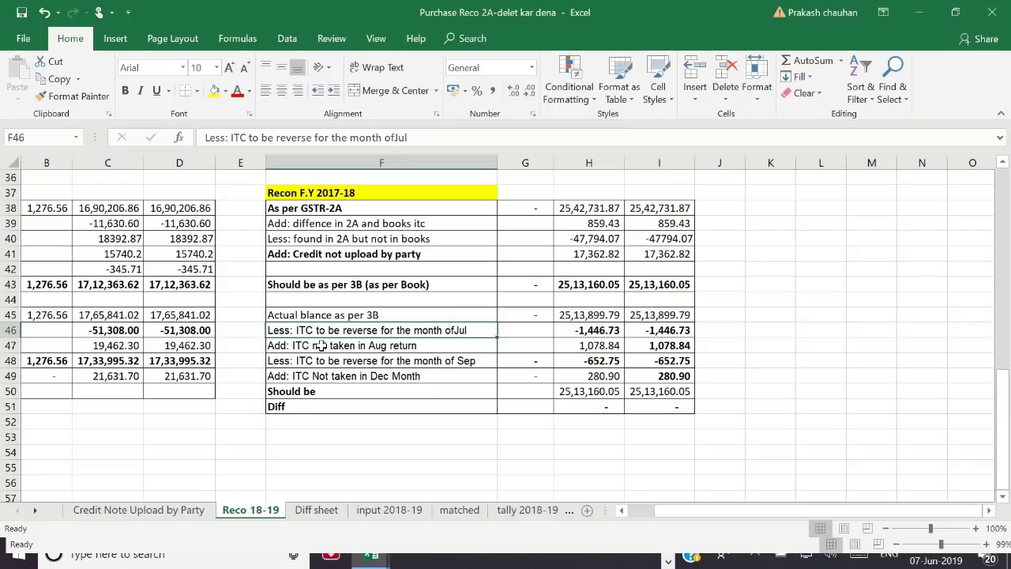
pyautogui.click(591, 332)
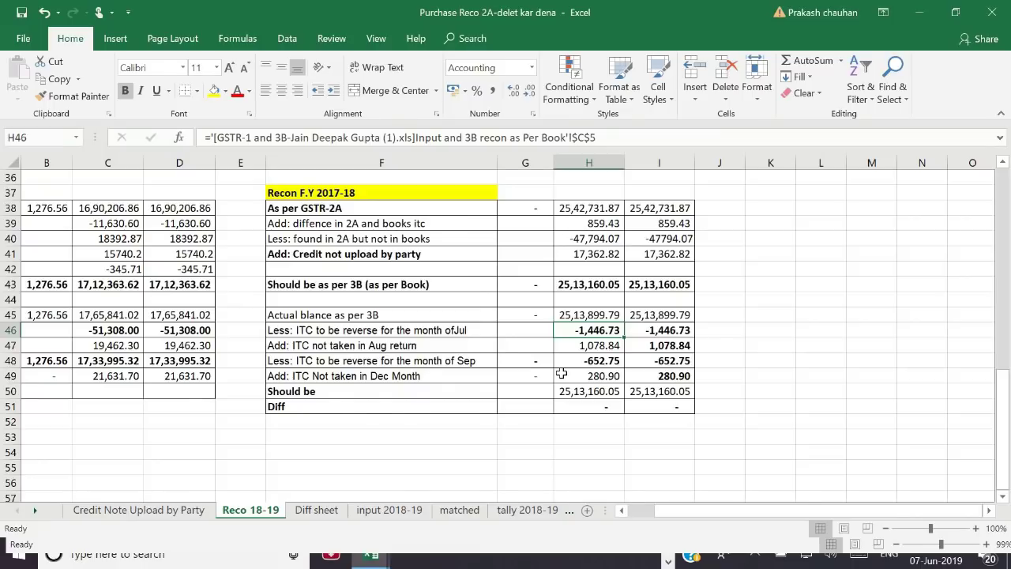
pyautogui.hotkey('ctrl', '[')
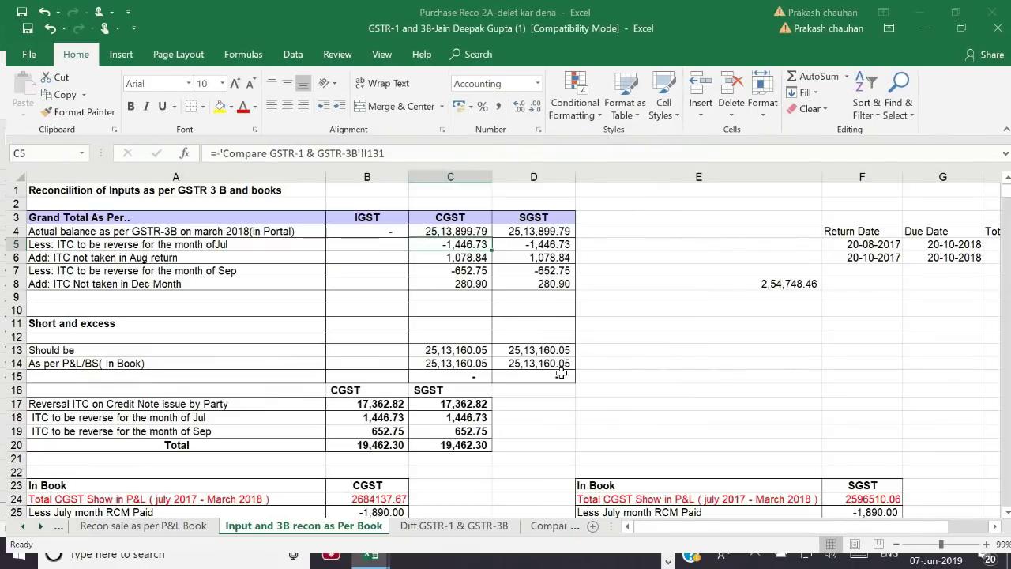
pyautogui.hotkey('ctrl', '[')
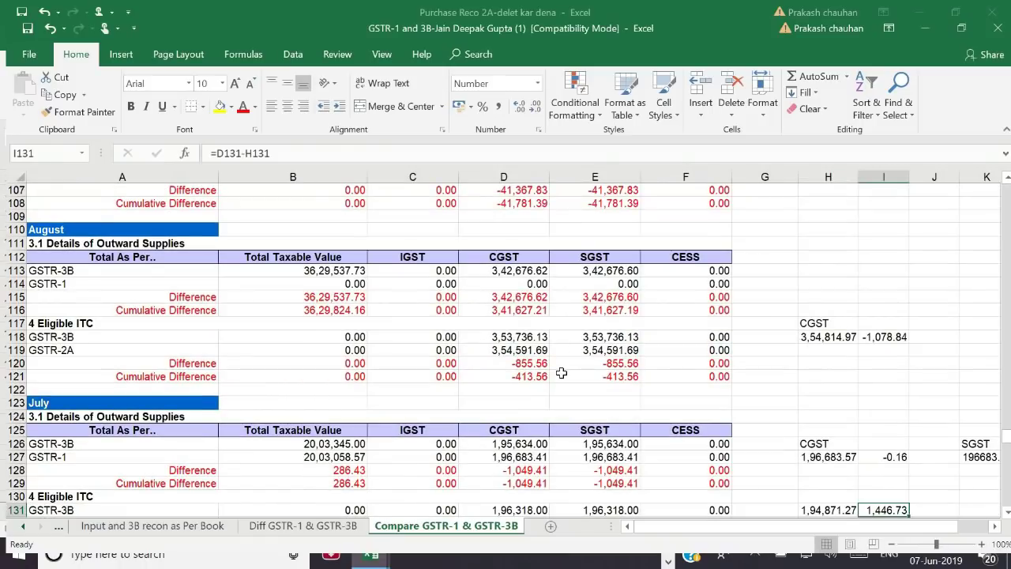
# Step: Examine the July block's Eligible ITC rows around the GSTR-3B entry in row 131
pyautogui.press('Down')
pyautogui.press('Down')
pyautogui.press('Down')
pyautogui.press('Down')
pyautogui.press('Down')
pyautogui.press('Down')
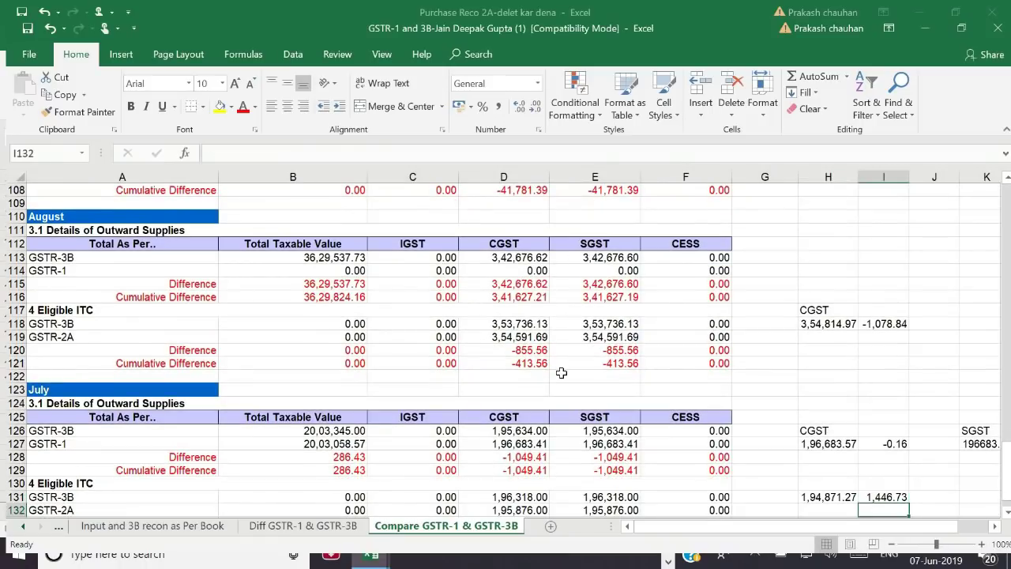
pyautogui.press('Down')
pyautogui.press('Down')
pyautogui.press('Down')
pyautogui.press('Down')
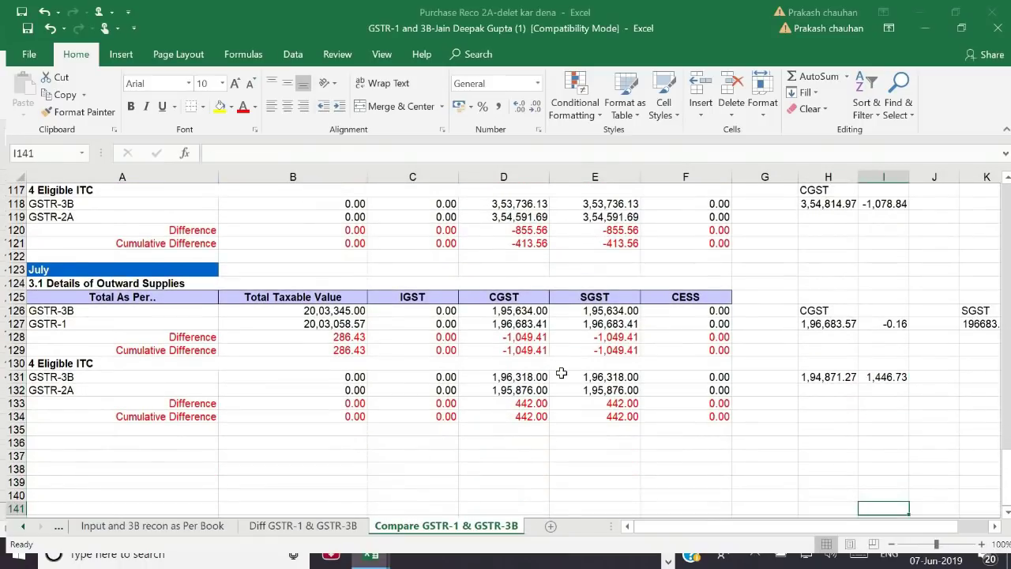
pyautogui.press('Up')
pyautogui.press('Up')
pyautogui.press('Up')
pyautogui.press('Up')
pyautogui.press('Up')
pyautogui.press('Up')
pyautogui.press('Up')
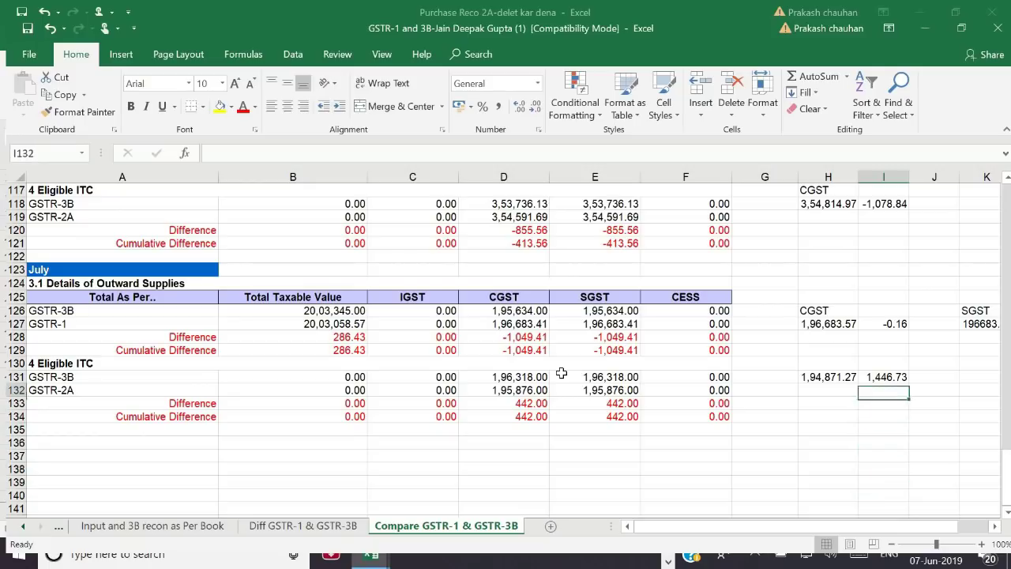
pyautogui.press('Left')
pyautogui.press('Left')
pyautogui.press('Left')
pyautogui.press('Left')
pyautogui.press('Left')
pyautogui.press('Left')
pyautogui.press('Left')
pyautogui.press('Left')
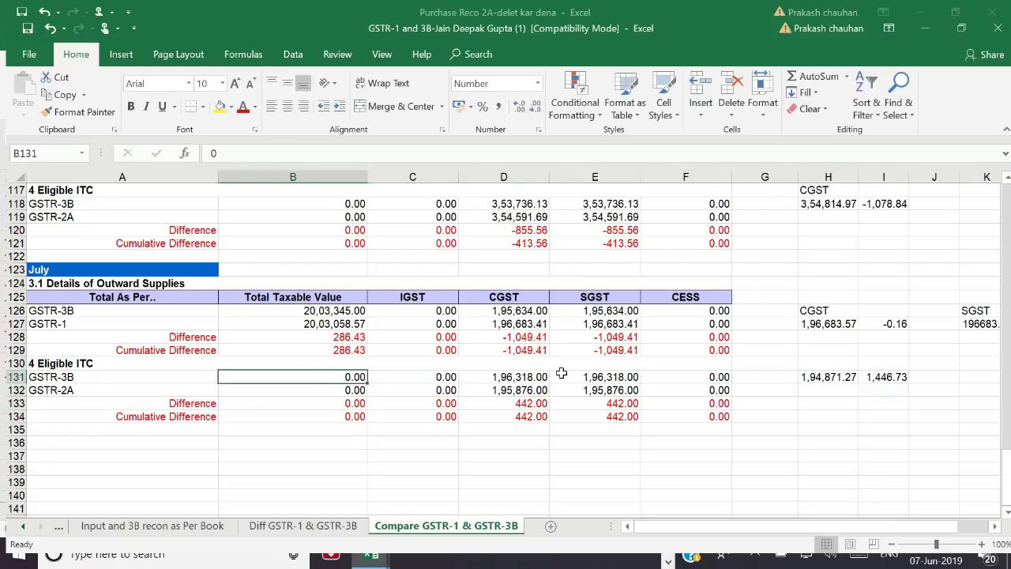
pyautogui.press('Up')
pyautogui.press('Up')
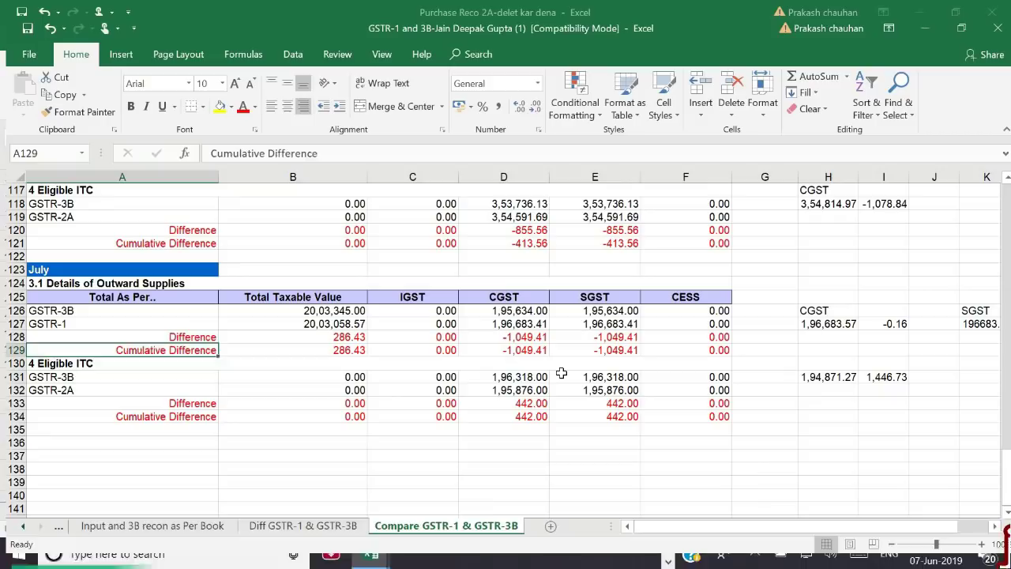
pyautogui.press('Down')
pyautogui.press('Down')
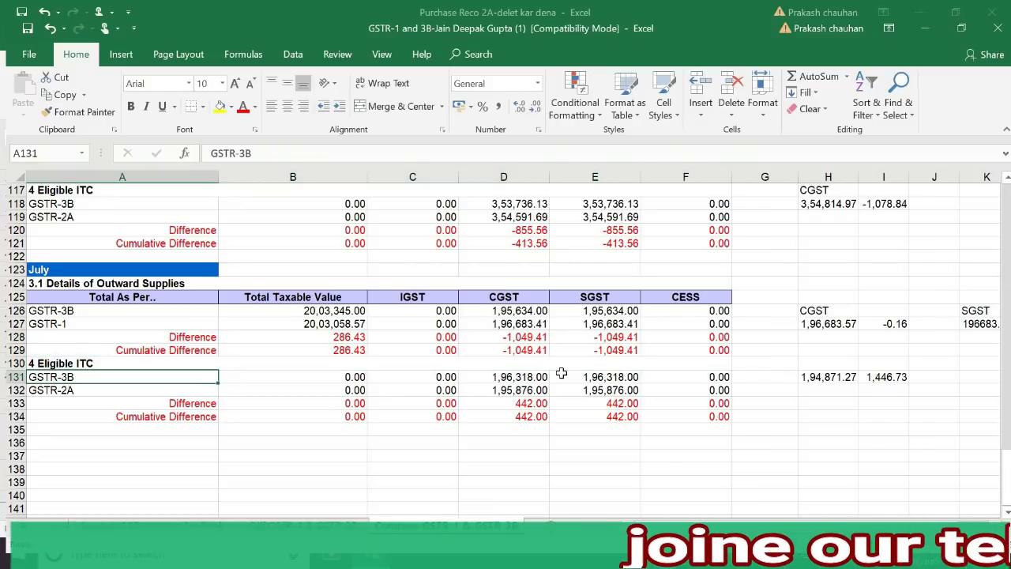
# Step: Compare July's GSTR-3B CGST credit in D131 with the figure in H131 and the difference formula in I131
pyautogui.press('Right')
pyautogui.press('Right')
pyautogui.press('Right')
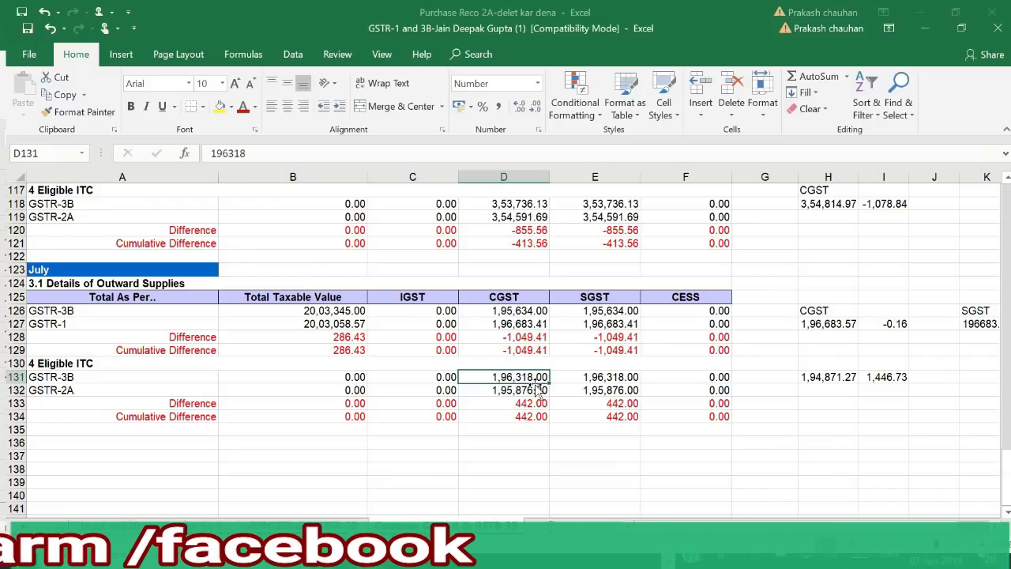
pyautogui.click(836, 377)
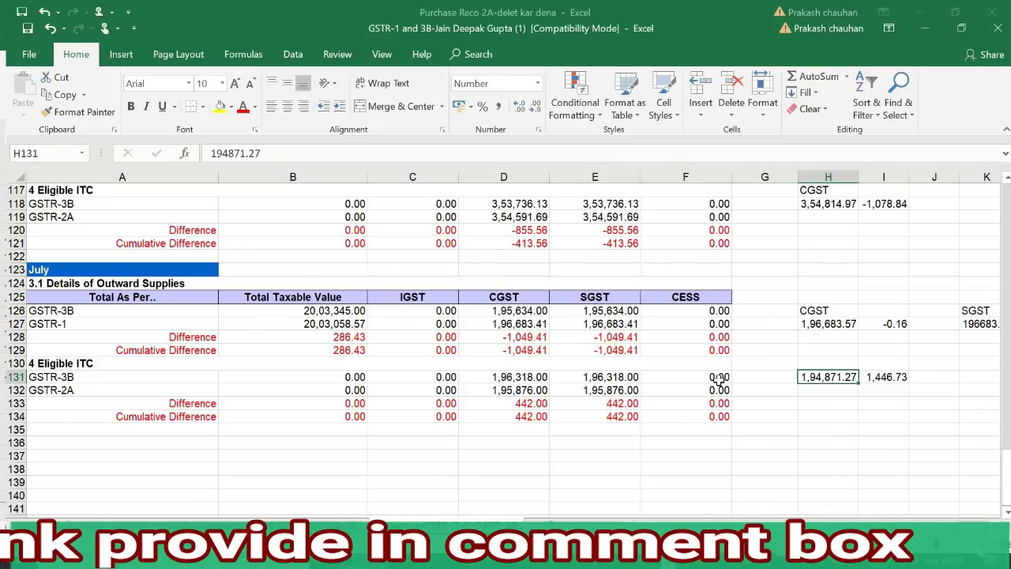
pyautogui.click(515, 380)
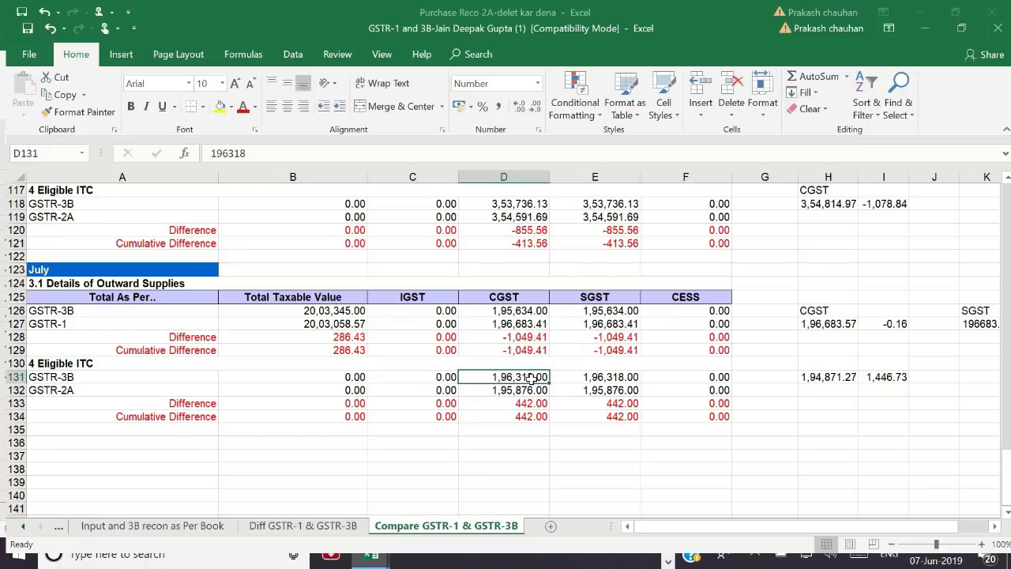
pyautogui.click(811, 378)
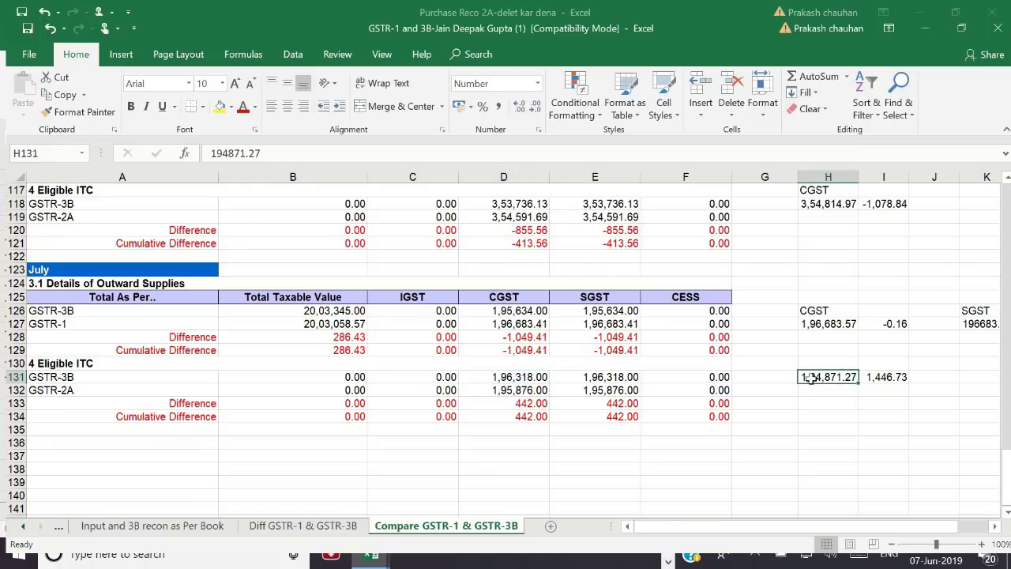
pyautogui.click(895, 380)
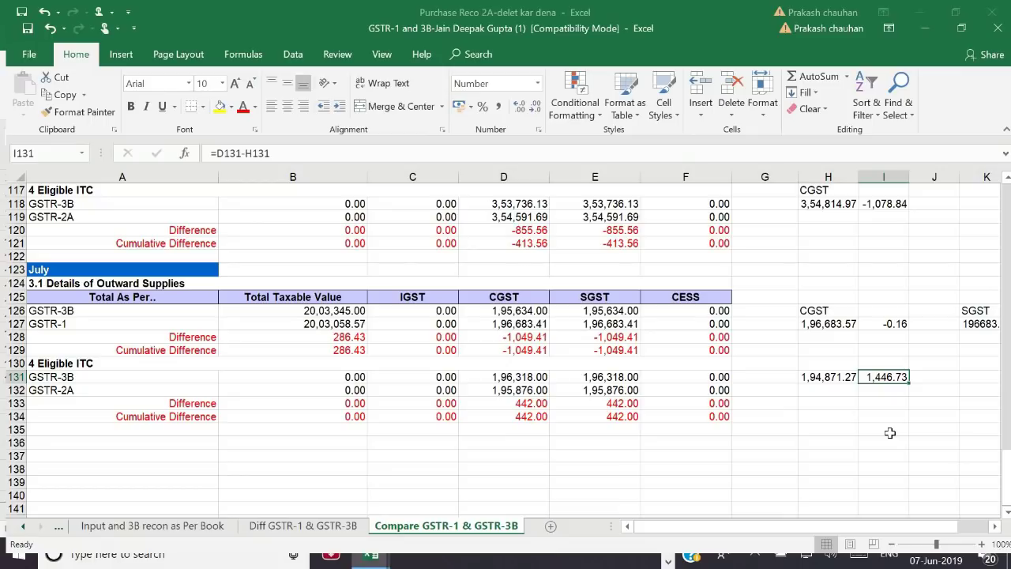
# Step: Return to the Reco 18-19 sheet and trace the August ITC adjustment in H47 to its source cell I118 in the linked workbook
pyautogui.hotkey('alt', 'Tab')
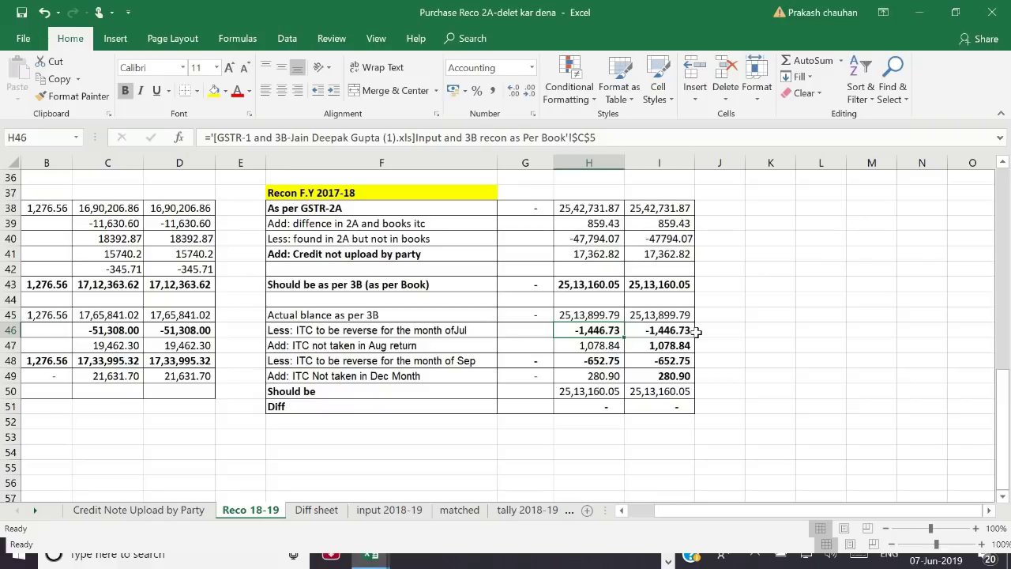
pyautogui.click(345, 330)
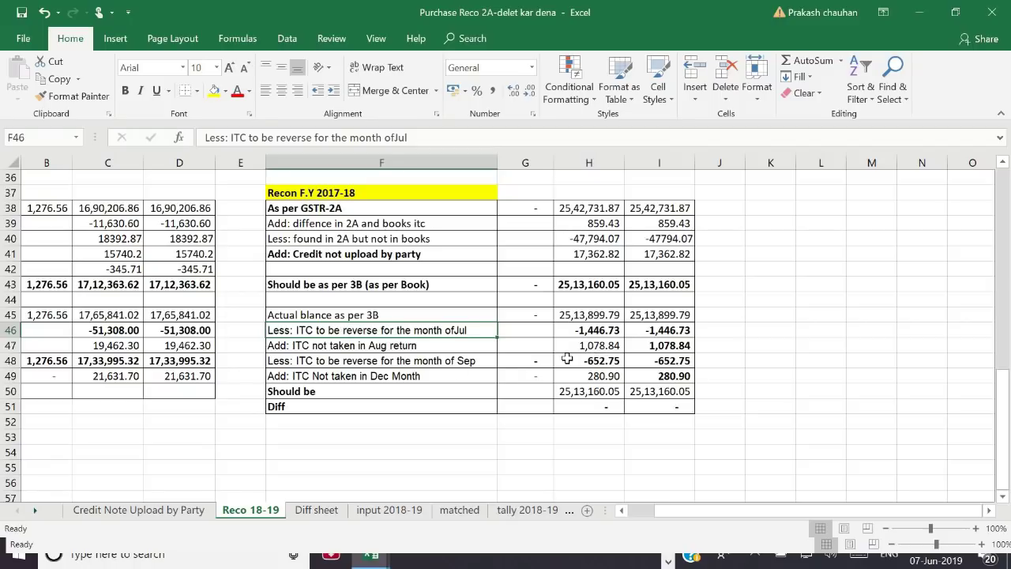
pyautogui.click(427, 357)
pyautogui.click(412, 347)
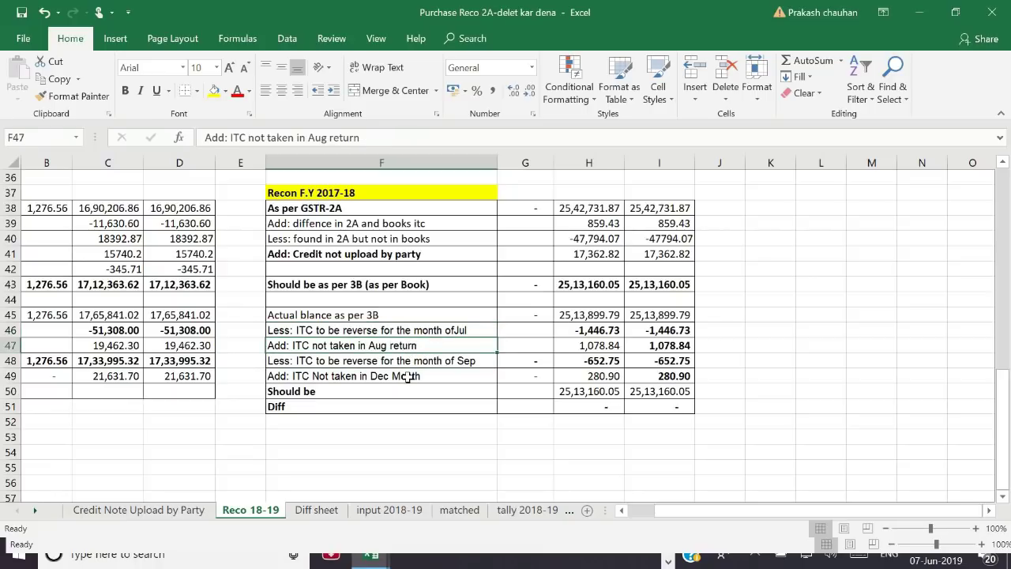
pyautogui.click(598, 348)
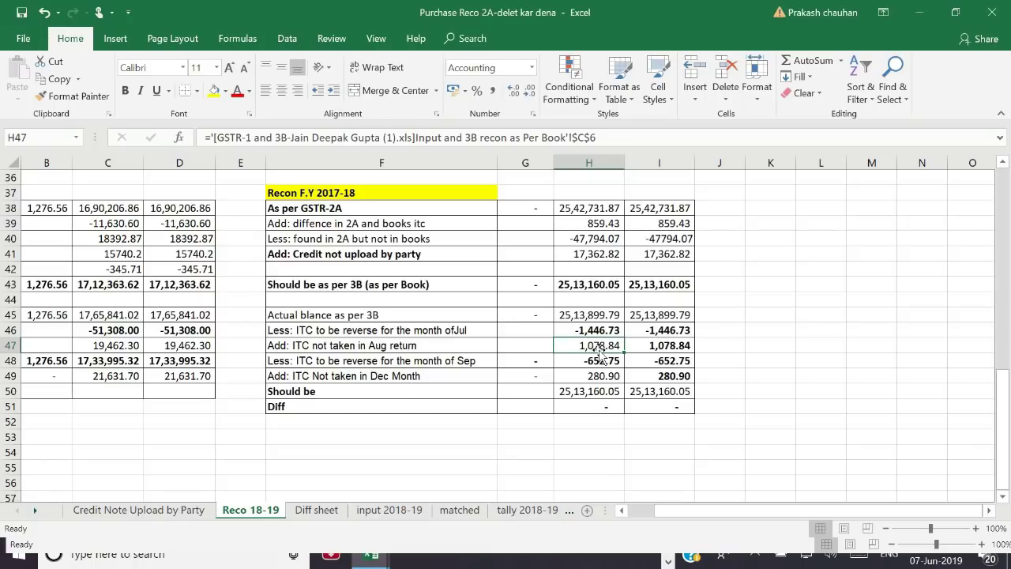
pyautogui.hotkey('ctrl', '[')
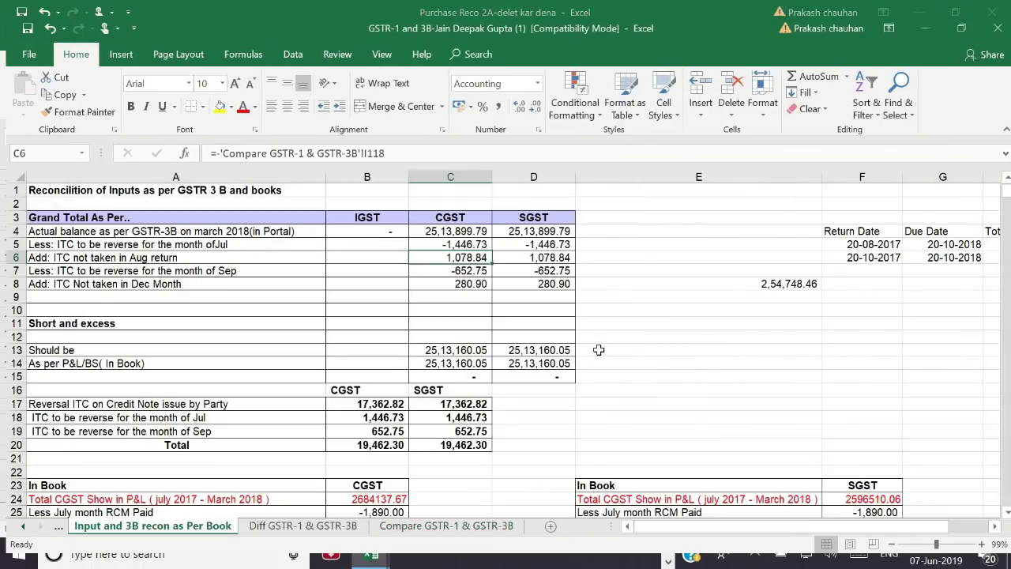
pyautogui.hotkey('ctrl', '[')
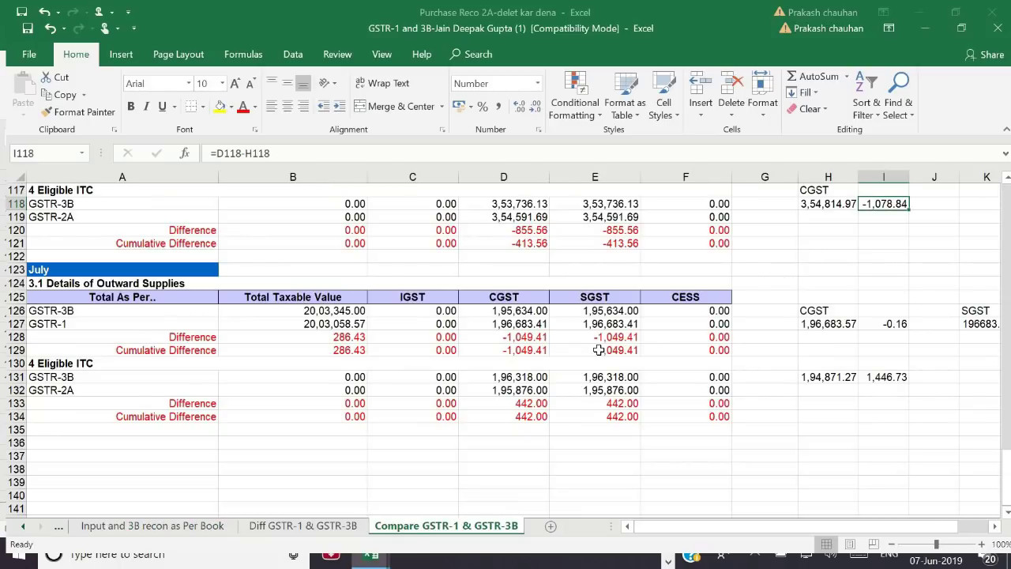
# Step: Compare August's GSTR-3B CGST credit in D118 with the figure in H118 and the difference formula in I118
pyautogui.press('Up')
pyautogui.press('Left')
pyautogui.press('Down')
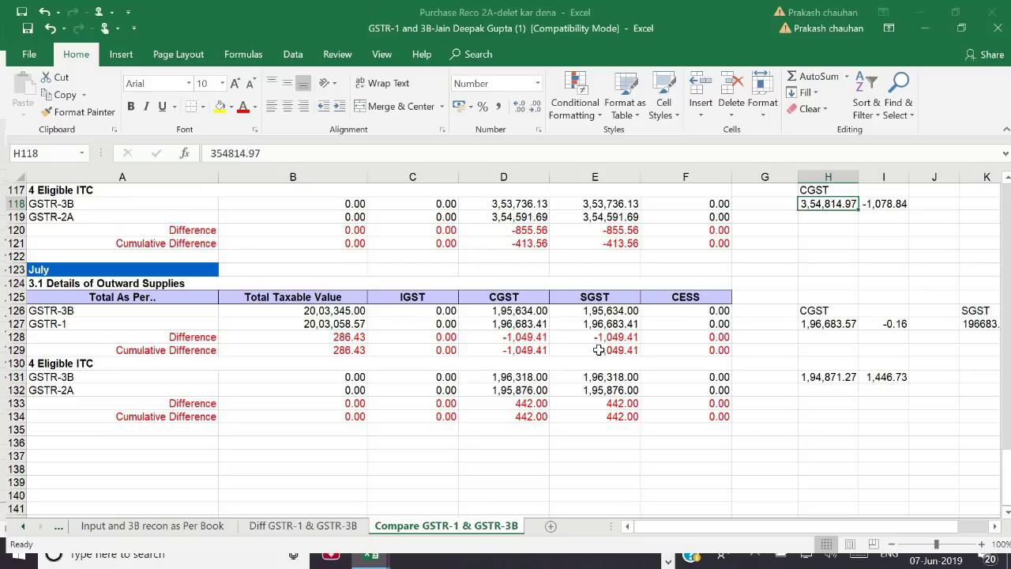
pyautogui.press('Left')
pyautogui.press('Left')
pyautogui.press('Left')
pyautogui.press('Left')
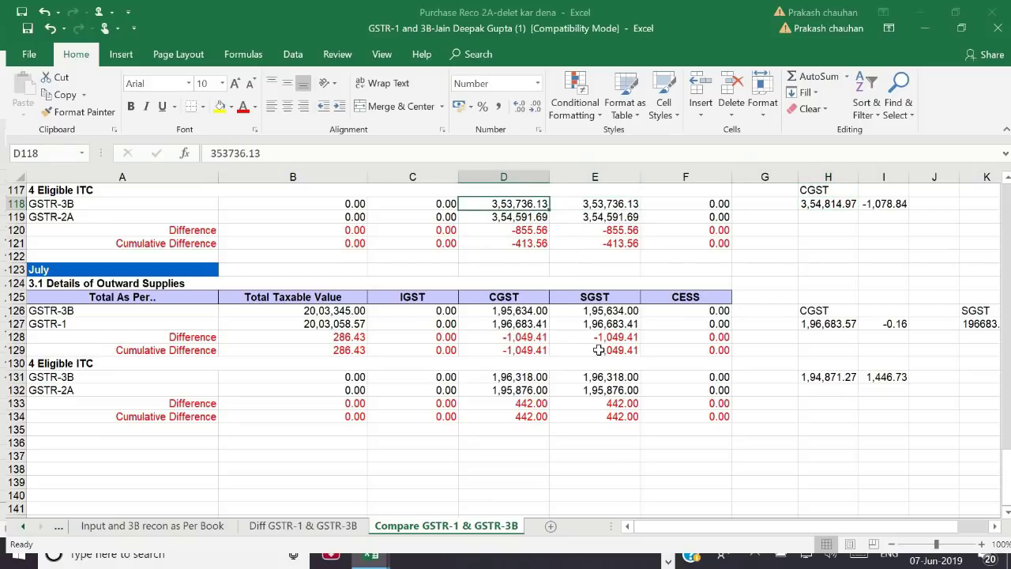
pyautogui.press('Right')
pyautogui.press('Left')
pyautogui.press('Right')
pyautogui.press('Right')
pyautogui.press('Right')
pyautogui.press('Right')
pyautogui.press('Right')
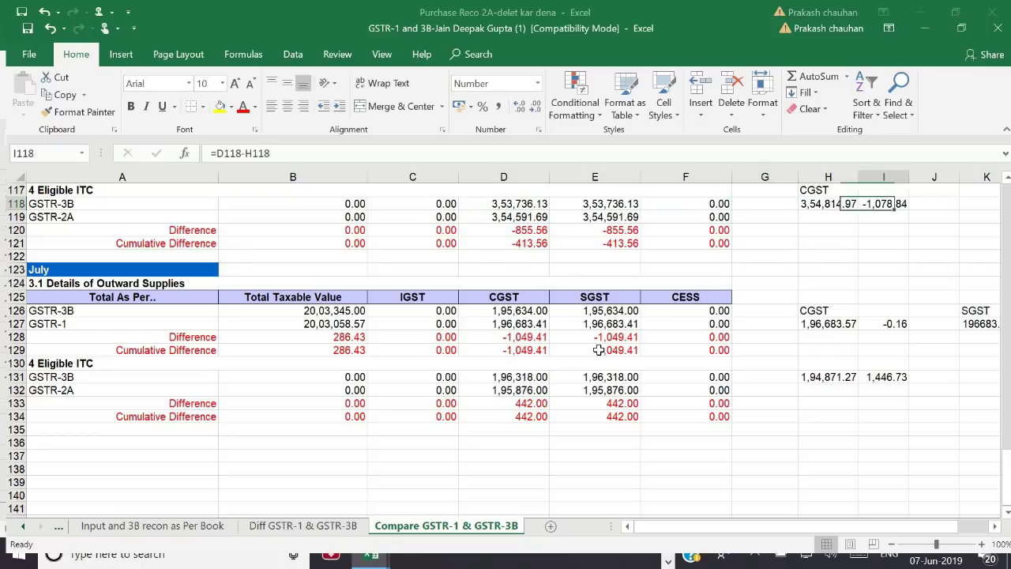
# Step: Return to the Reco 18-19 sheet and review the September reversal in row 48 and the December ITC adjustment in row 49
pyautogui.hotkey('alt', 'Tab')
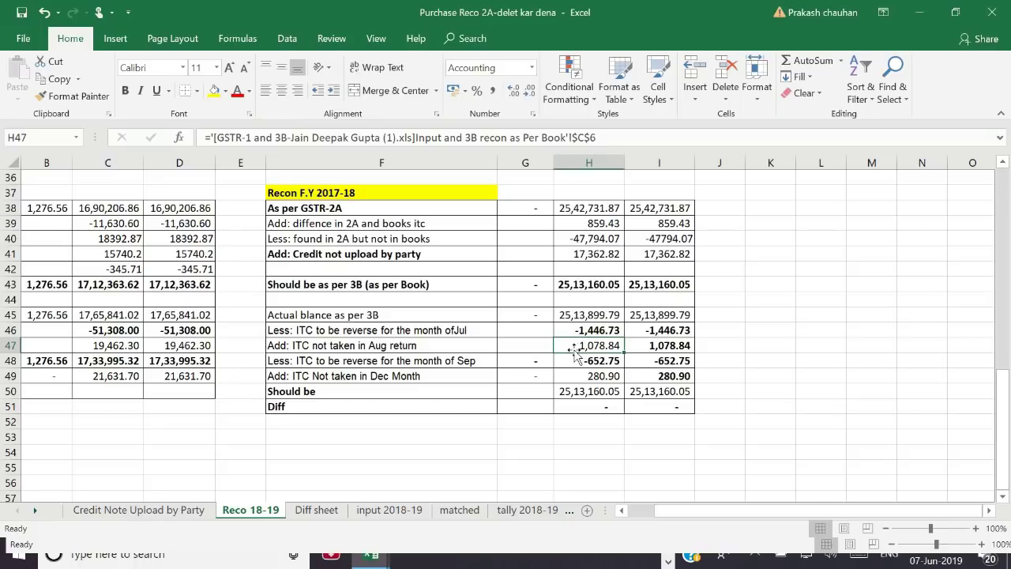
pyautogui.click(465, 360)
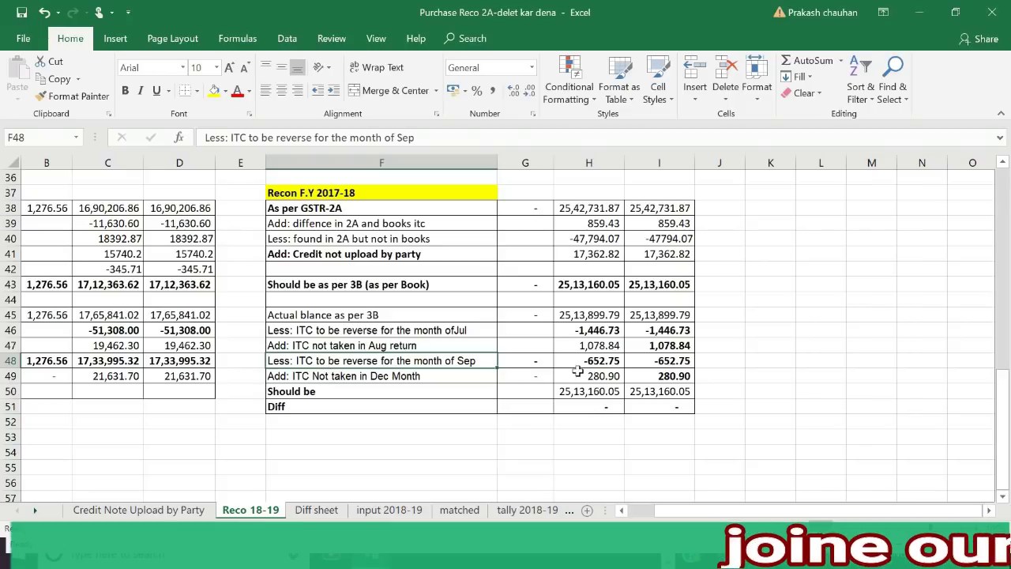
pyautogui.click(581, 363)
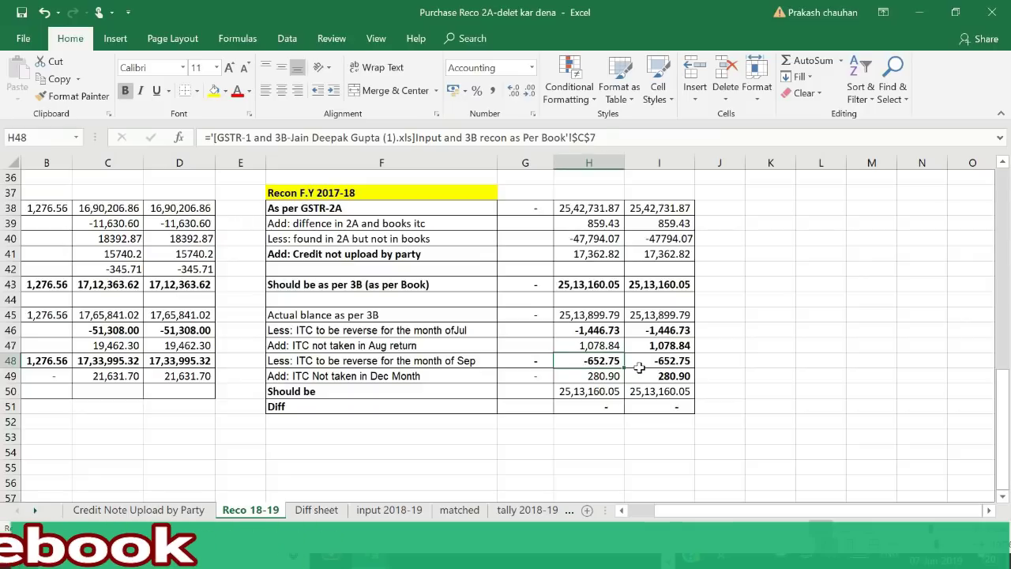
pyautogui.click(433, 377)
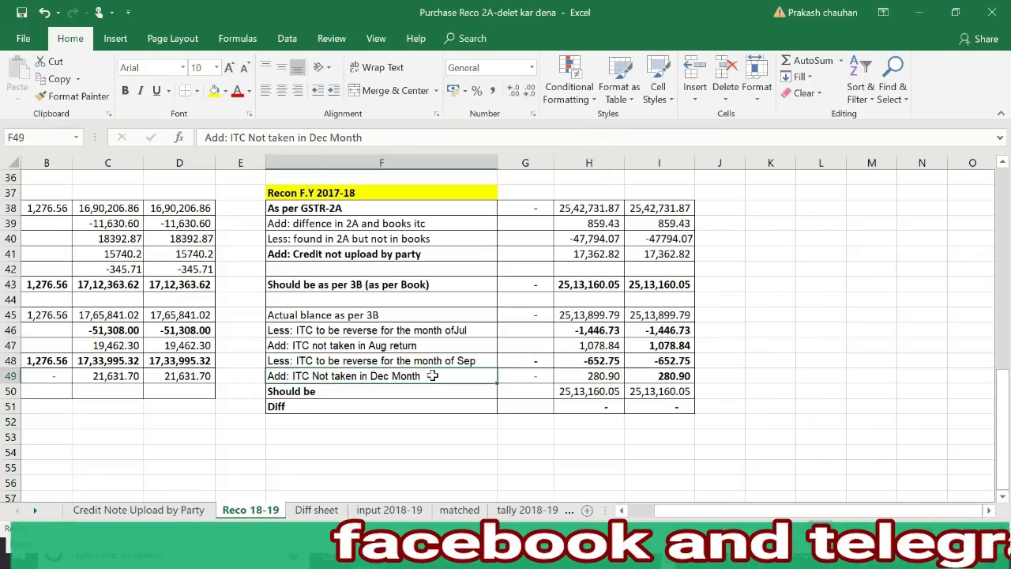
pyautogui.click(569, 378)
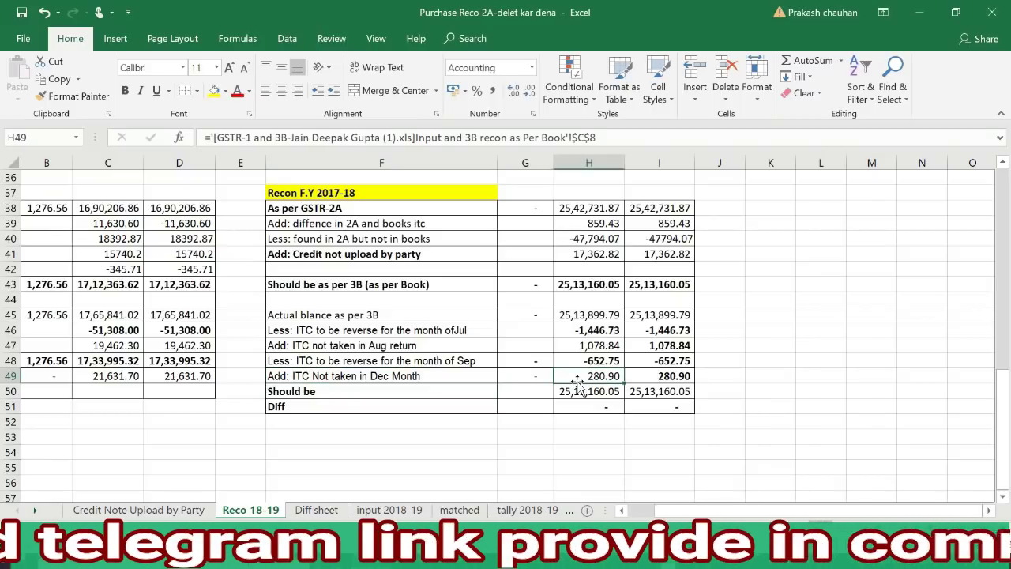
pyautogui.click(666, 376)
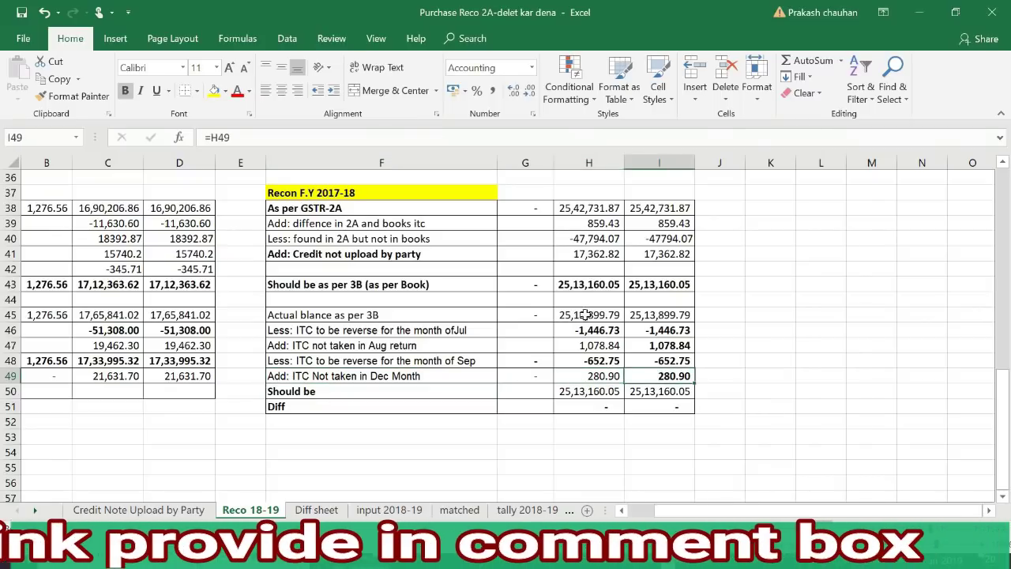
# Step: Compare the adjusted 3B total in H50 with the book total in H43, and select H38:H41 to check their sum
pyautogui.click(582, 393)
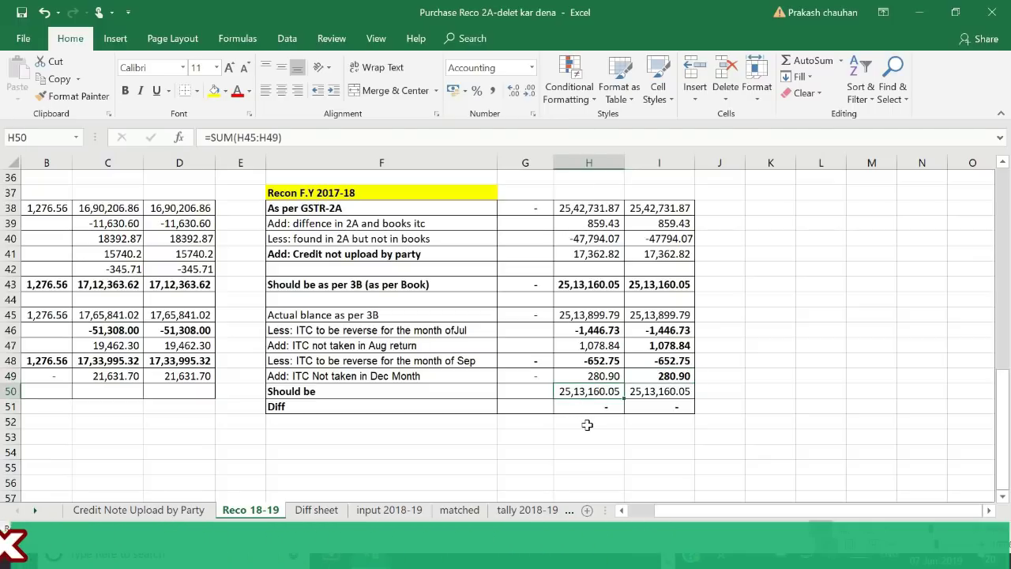
pyautogui.click(569, 286)
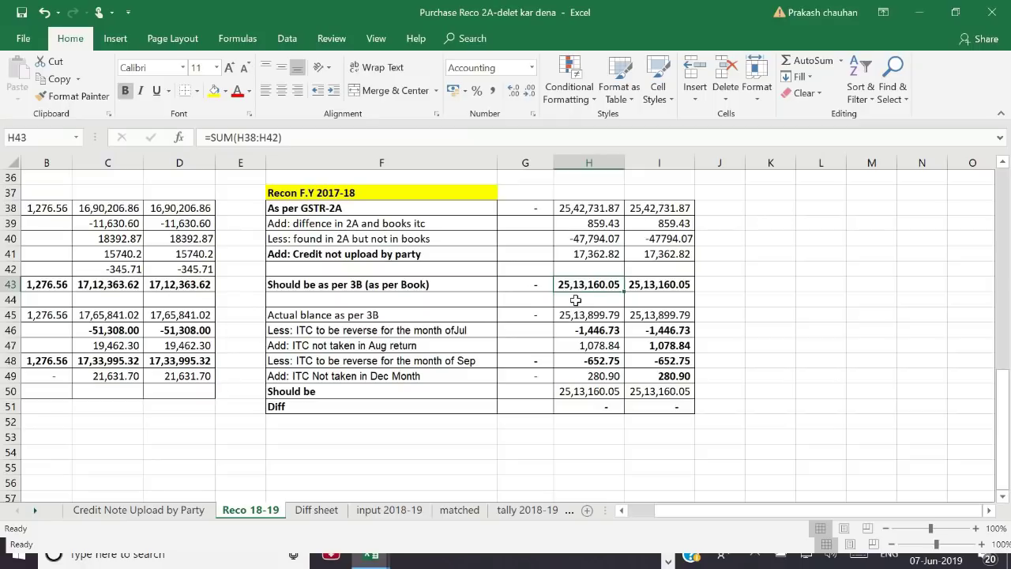
pyautogui.press('Up')
pyautogui.press('Up')
pyautogui.press('Up')
pyautogui.press('Up')
pyautogui.press('Up')
pyautogui.press('Up')
pyautogui.press('Up')
pyautogui.press('Up')
pyautogui.press('Up')
pyautogui.press('Up')
pyautogui.press('Up')
pyautogui.press('Up')
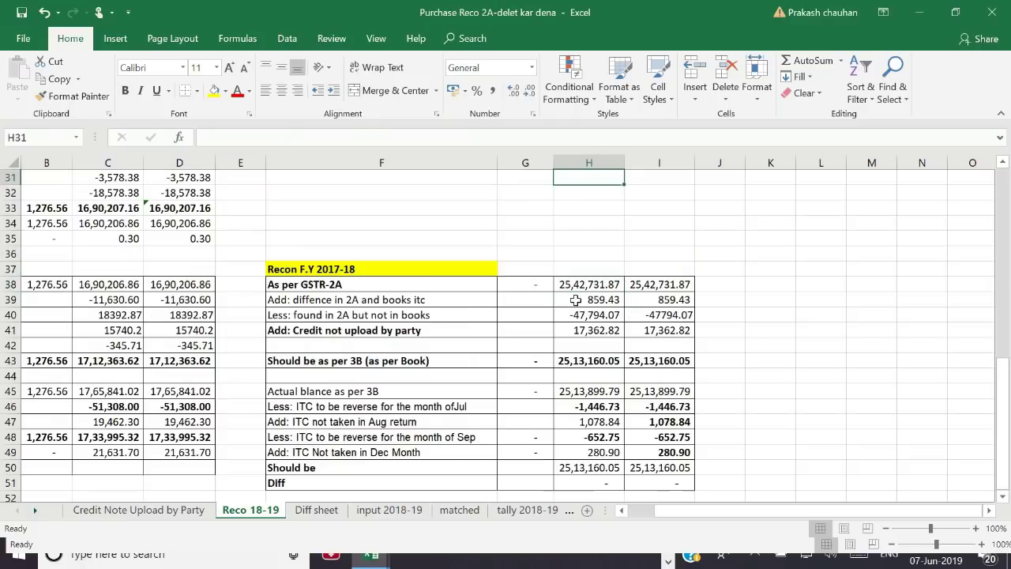
pyautogui.moveTo(581, 286); pyautogui.dragTo(588, 329)
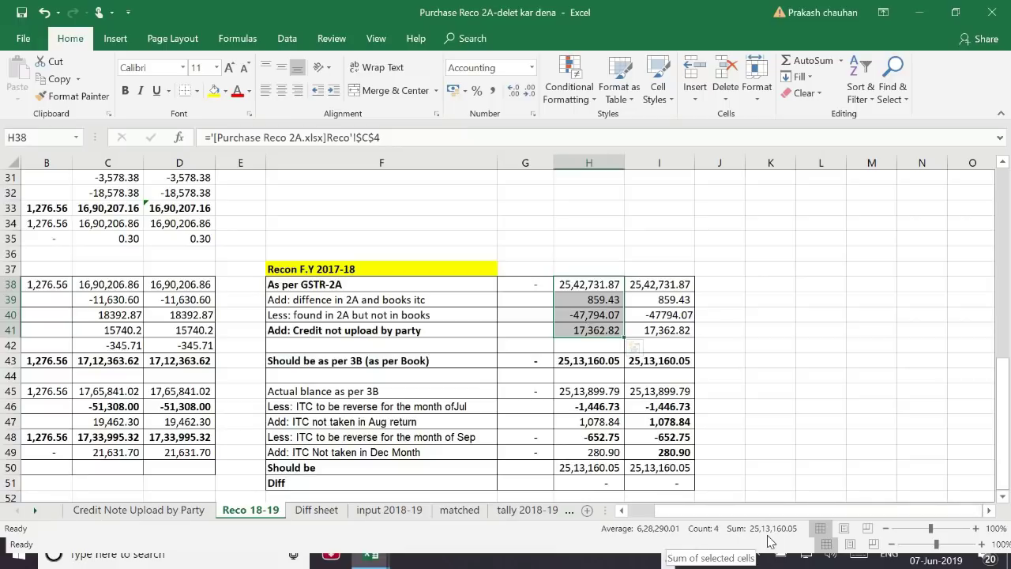
# Step: Check the sums of the 2A adjustments in H39:H41 and the 3B adjustments in H46:H49 of the F.Y 2017-18 reconciliation
pyautogui.click(766, 392)
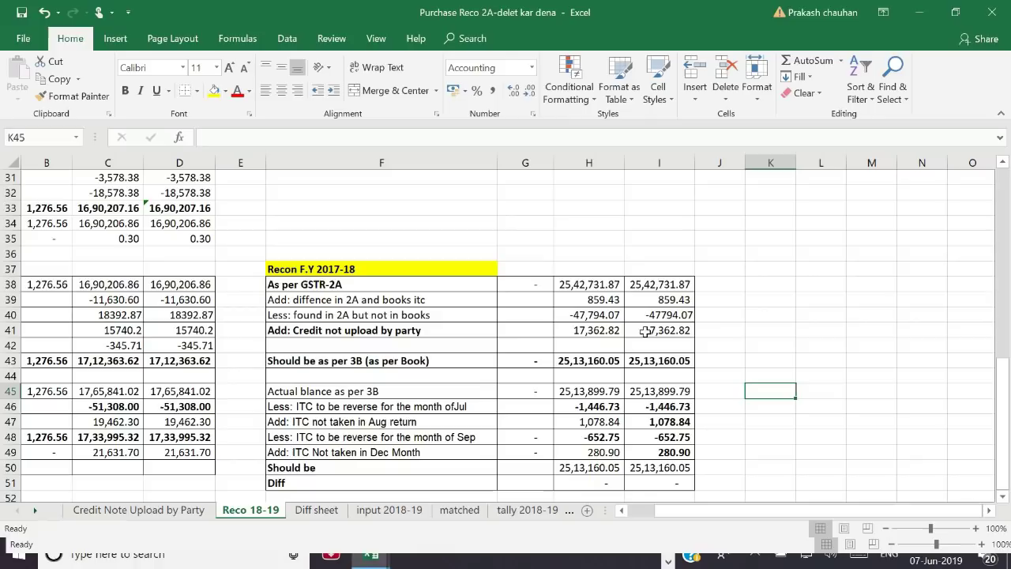
pyautogui.moveTo(609, 301); pyautogui.dragTo(612, 330)
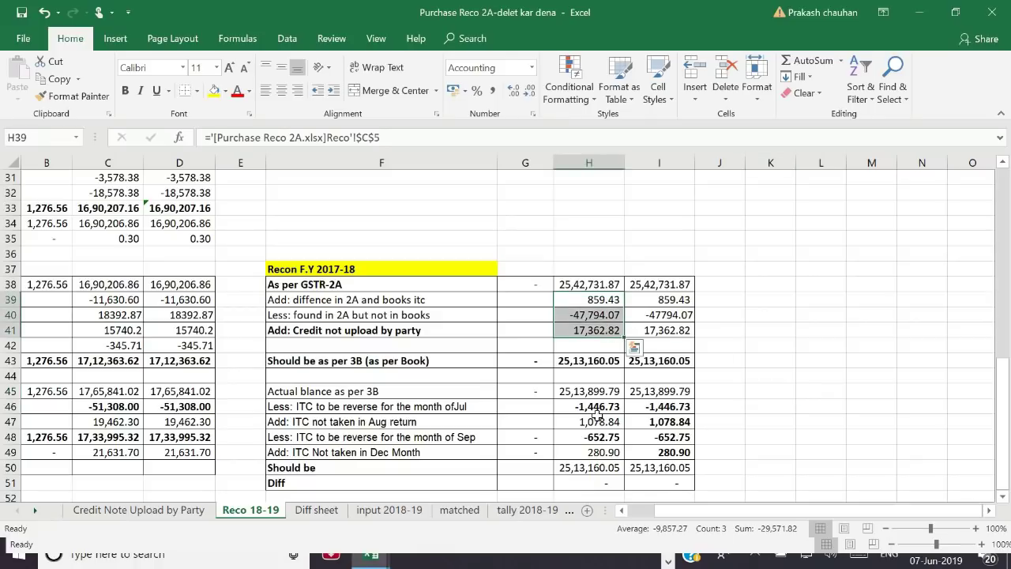
pyautogui.moveTo(597, 406); pyautogui.dragTo(594, 452)
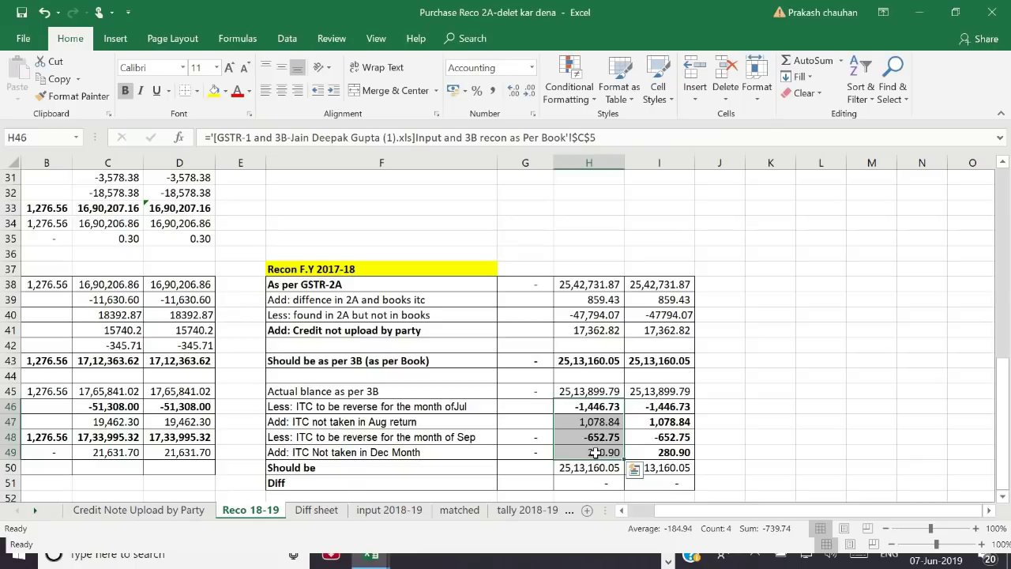
# Step: Go to the Recon F.Y 2018-19 block and read the GSTR-2A line and adjustment labels in A38:A42
pyautogui.press('Left')
pyautogui.press('Left')
pyautogui.press('Left')
pyautogui.press('Left')
pyautogui.press('Left')
pyautogui.press('Left')
pyautogui.press('Left')
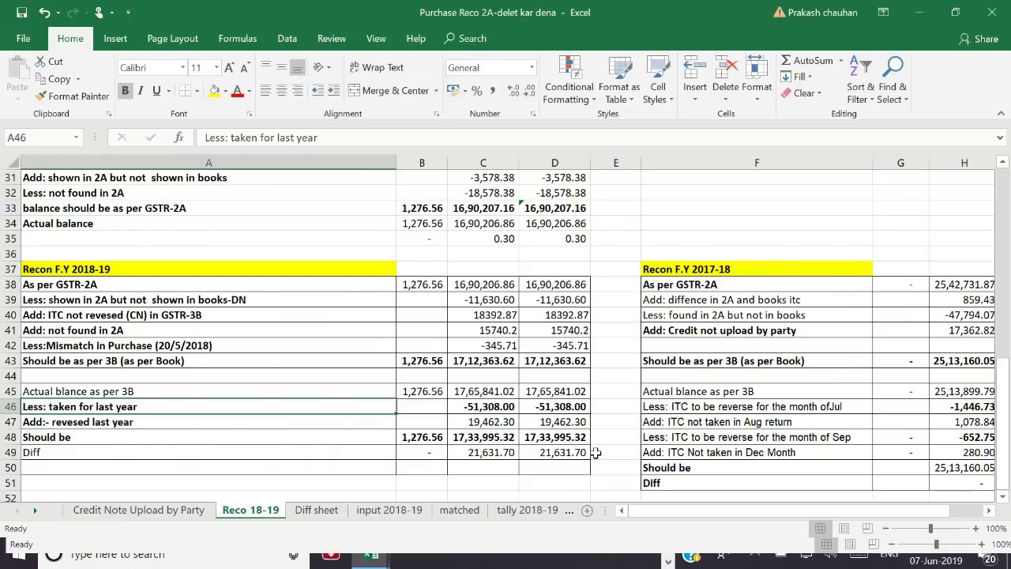
pyautogui.click(219, 287)
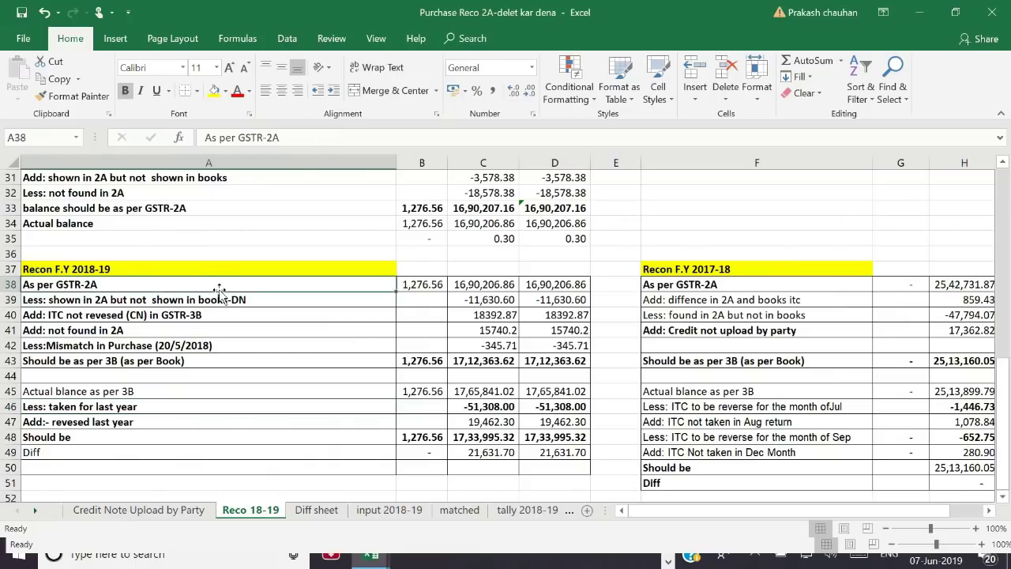
pyautogui.click(213, 314)
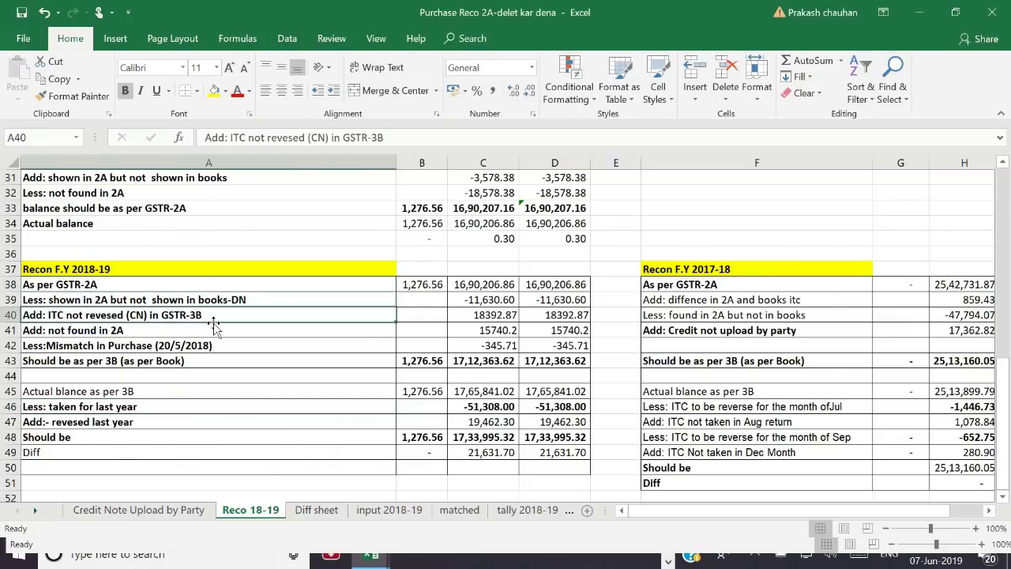
pyautogui.click(214, 329)
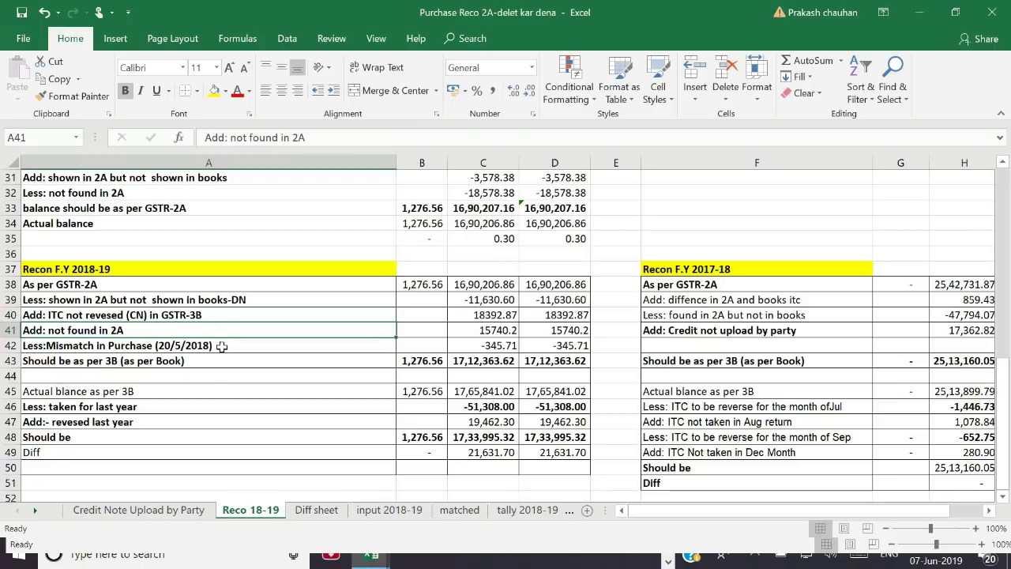
pyautogui.click(222, 347)
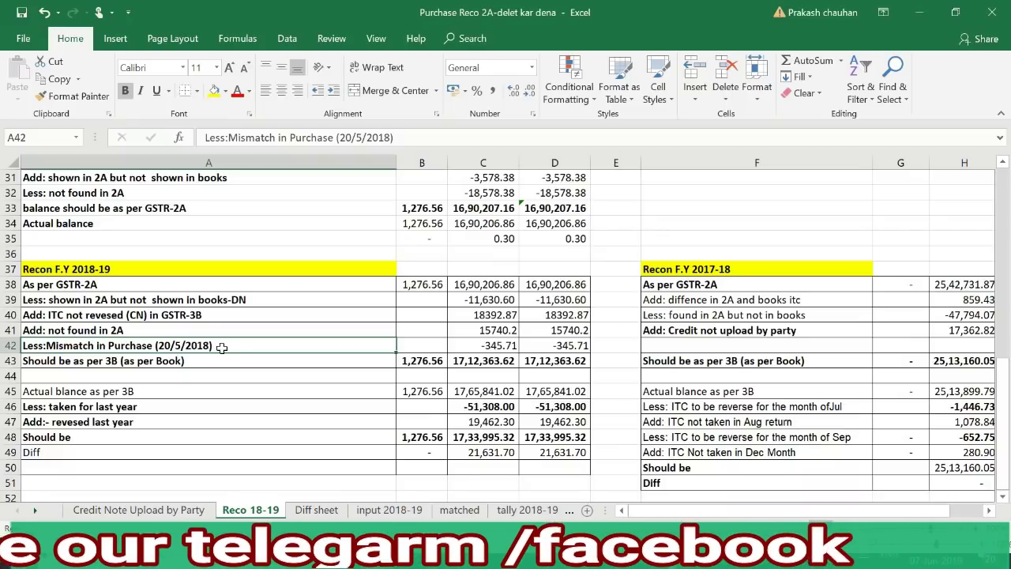
# Step: Review the F.Y 2018-19 GSTR-2A balances in B38:D38 and the debit-note deduction in C39 with its formula
pyautogui.click(153, 288)
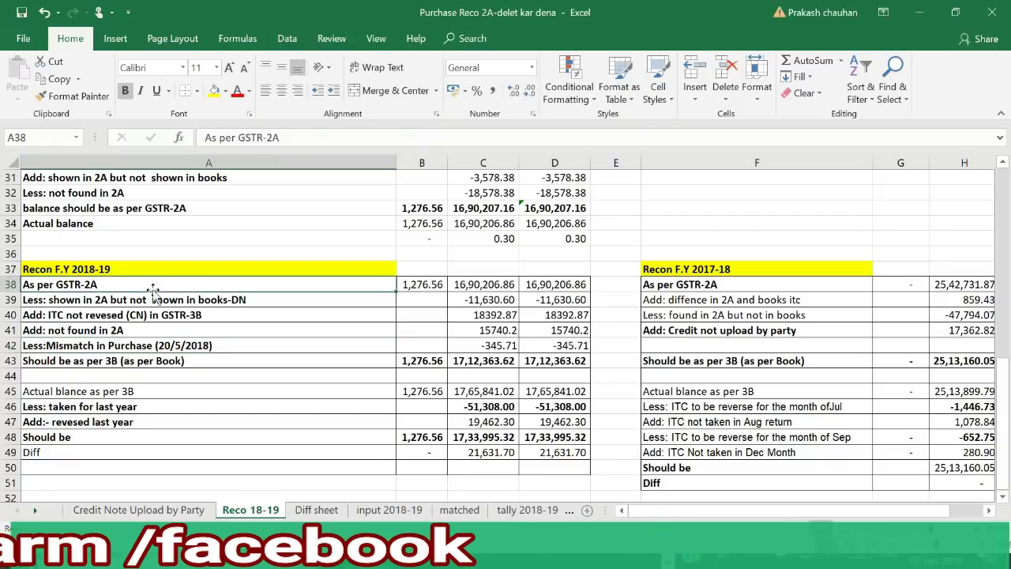
pyautogui.click(423, 290)
pyautogui.click(486, 289)
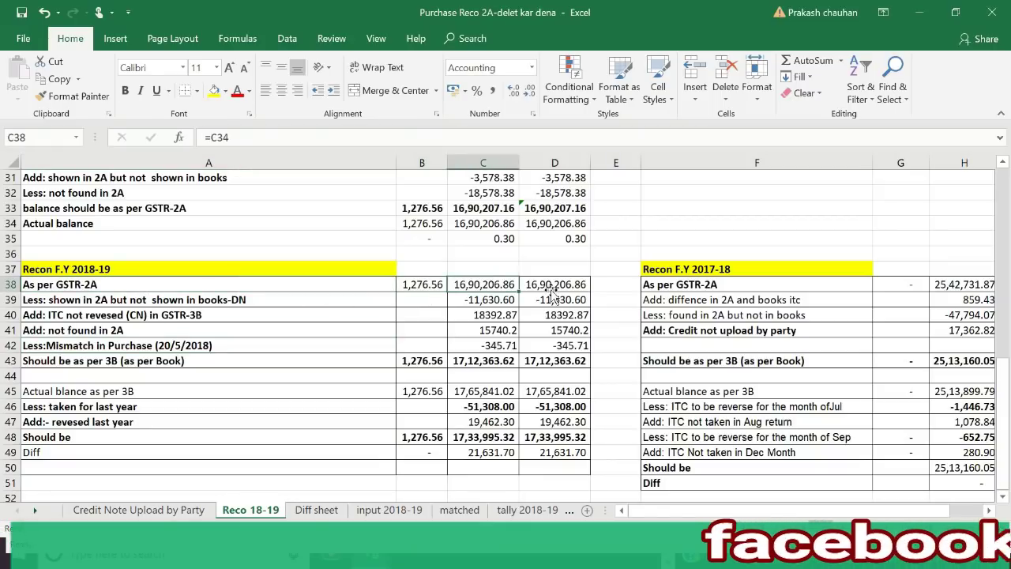
pyautogui.click(552, 293)
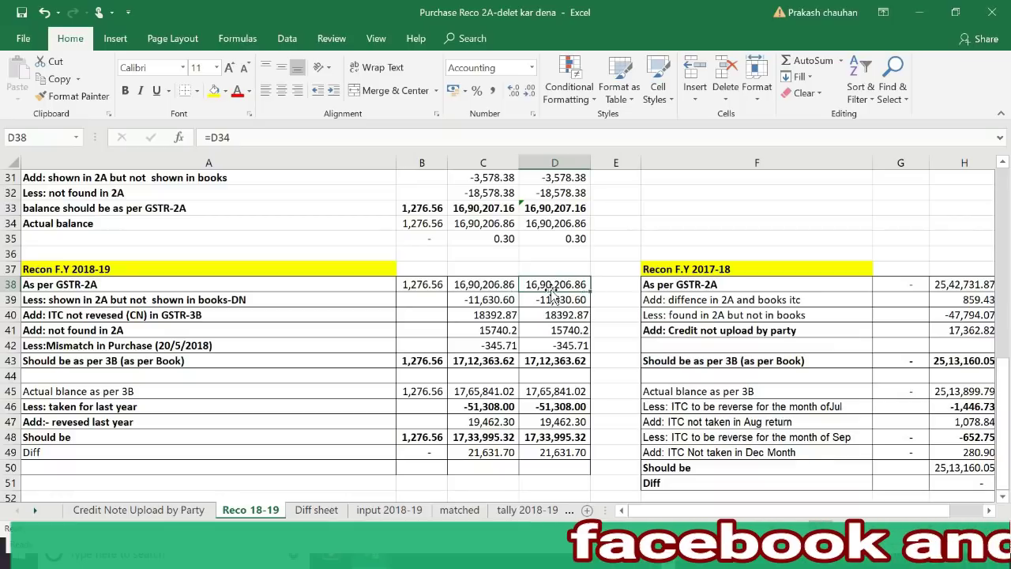
pyautogui.click(114, 302)
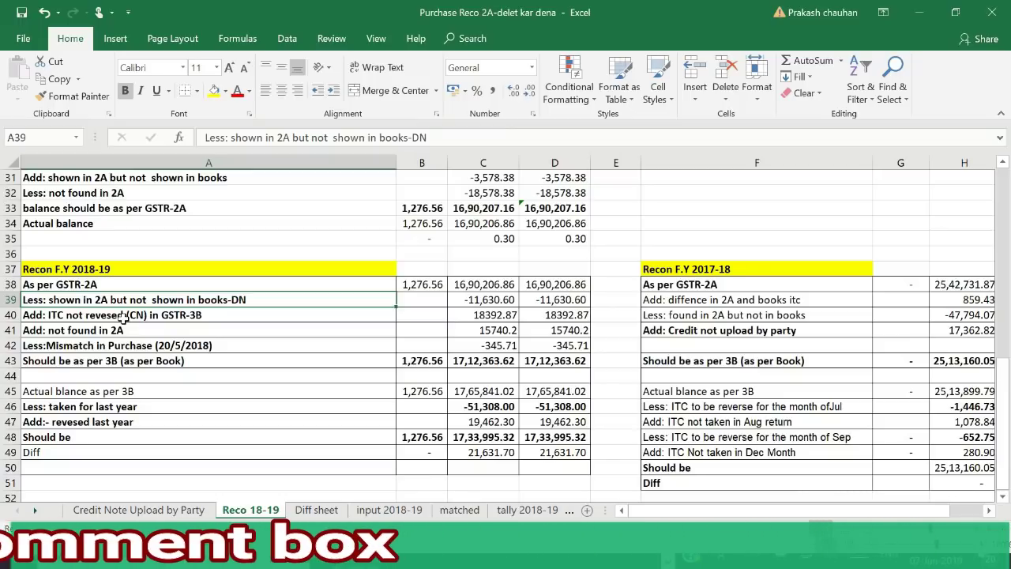
pyautogui.press('Right')
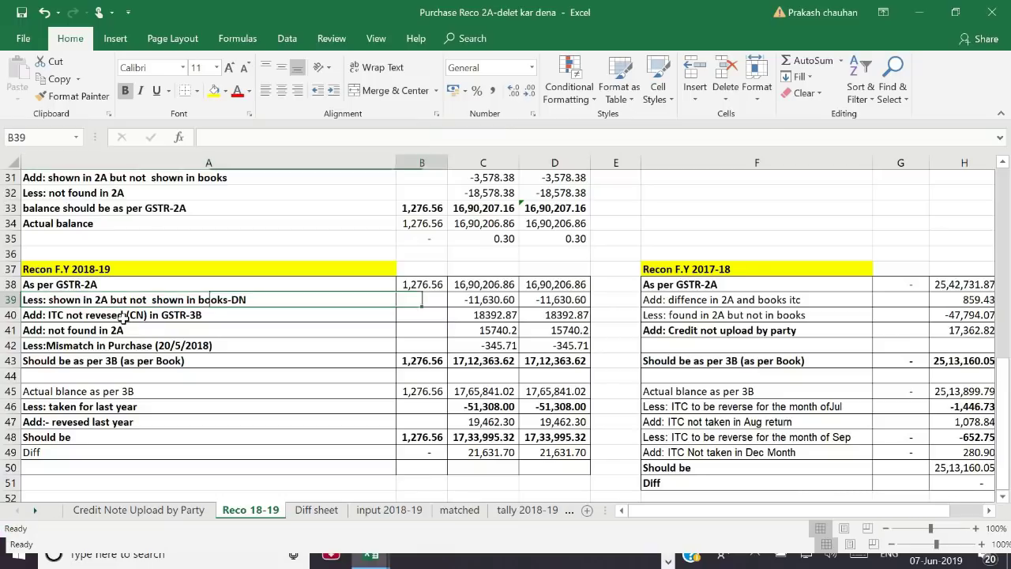
pyautogui.press('Right')
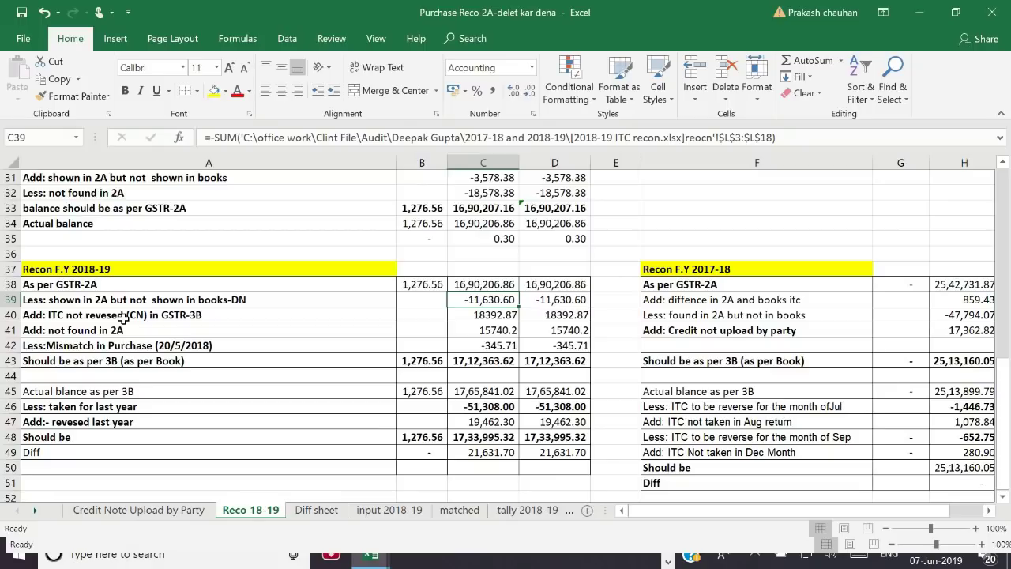
# Step: Examine the addition for credit-note ITC not reversed in GSTR-3B, from its label in A40 to its formula in C40
pyautogui.press('Down')
pyautogui.click(123, 316)
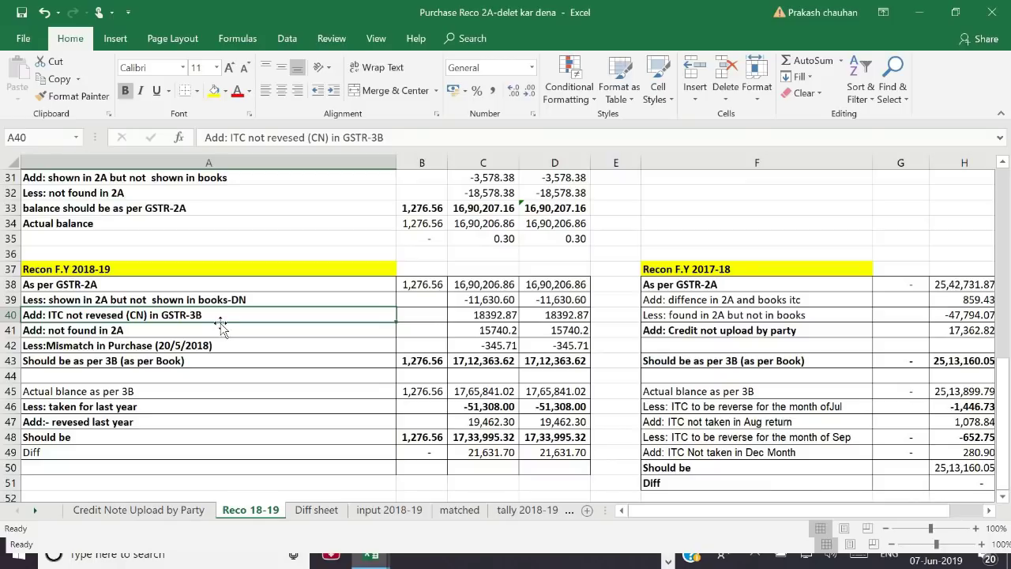
pyautogui.press('Right')
pyautogui.press('Right')
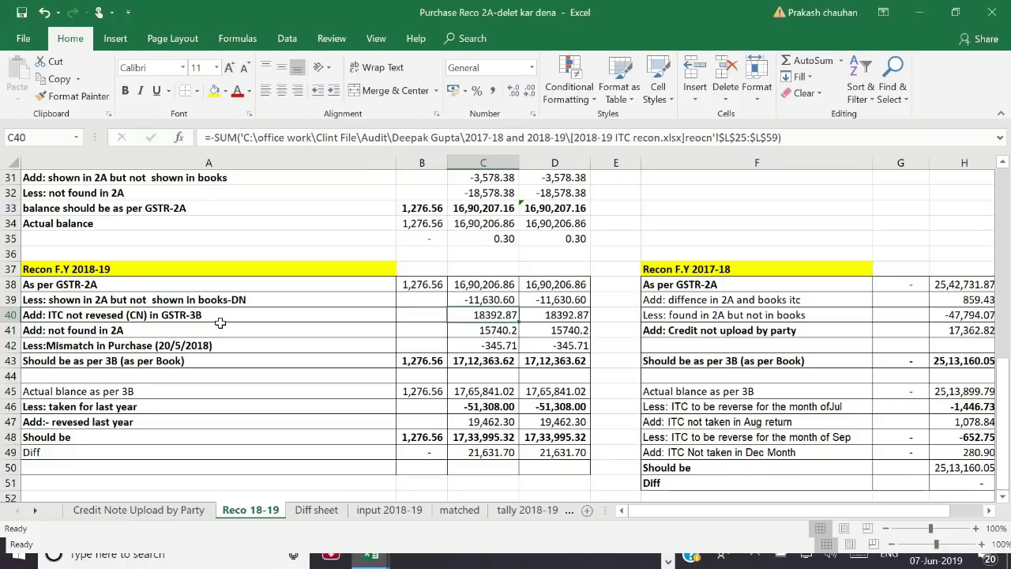
pyautogui.click(109, 328)
pyautogui.click(116, 314)
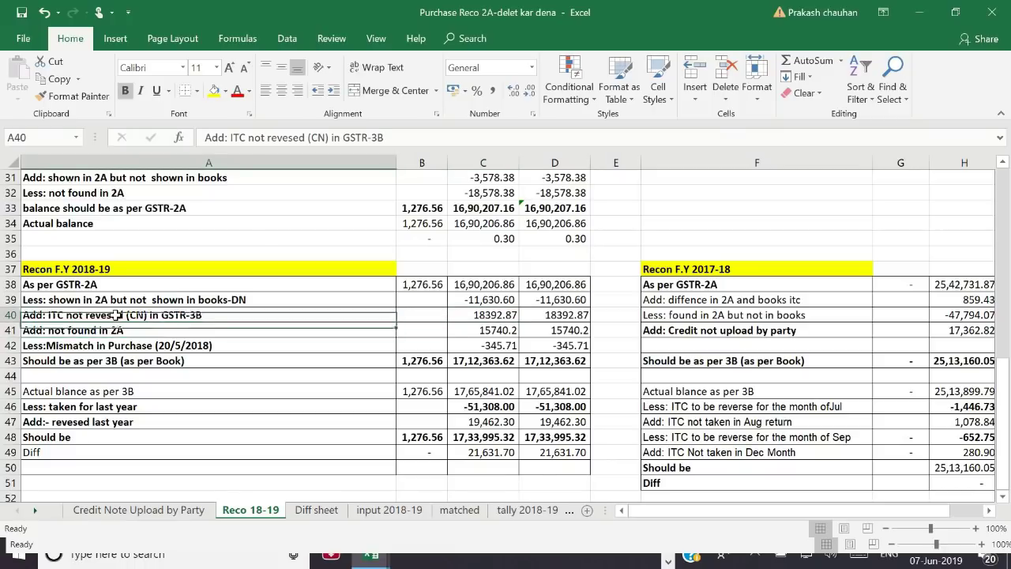
# Step: Review the 'not found in 2A' addition in row 41 and the purchase mismatch deduction in C42
pyautogui.click(169, 330)
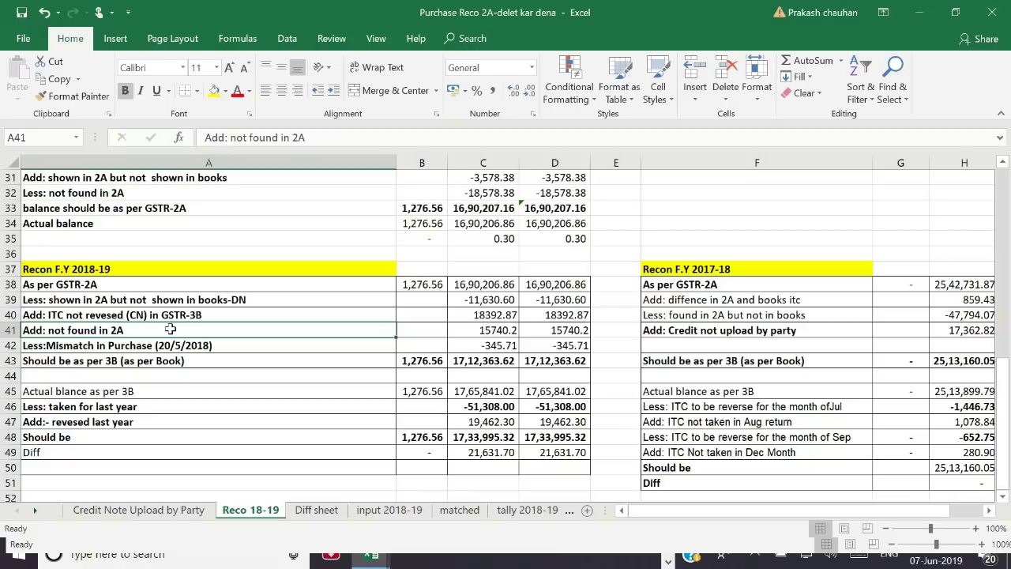
pyautogui.press('Right')
pyautogui.press('Right')
pyautogui.press('Down')
pyautogui.press('Left')
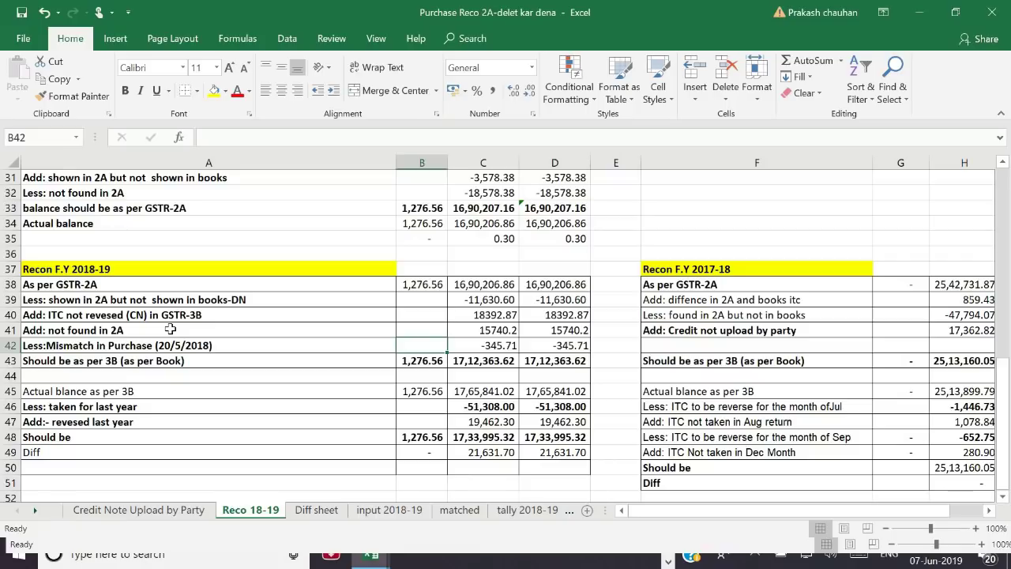
pyautogui.press('Right')
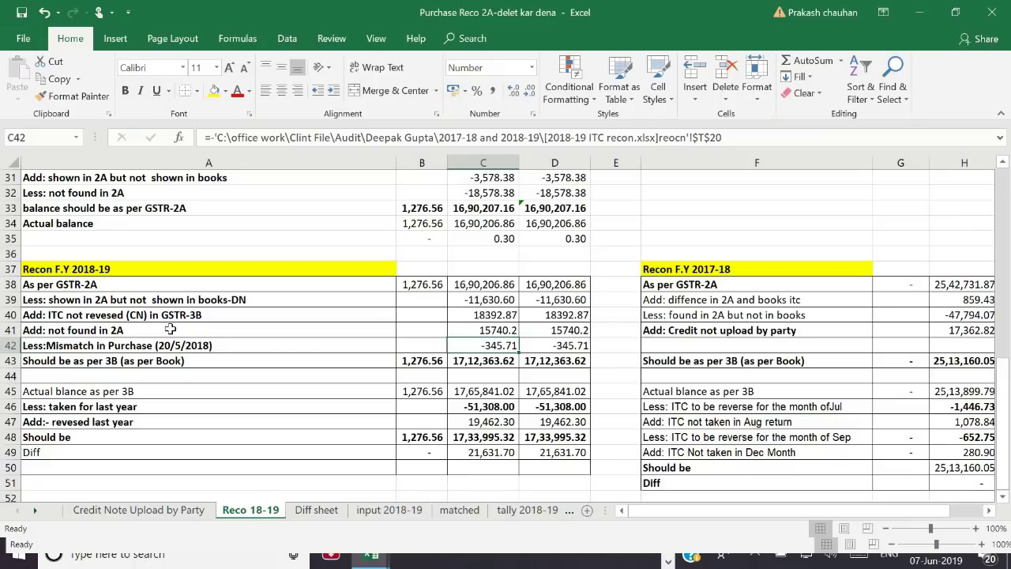
# Step: Examine the 'Should be as per 3B (as per Book)' totals in C43 and D43 and their sum formulas
pyautogui.press('Down')
pyautogui.press('Up')
pyautogui.press('Down')
pyautogui.press('Left')
pyautogui.press('Left')
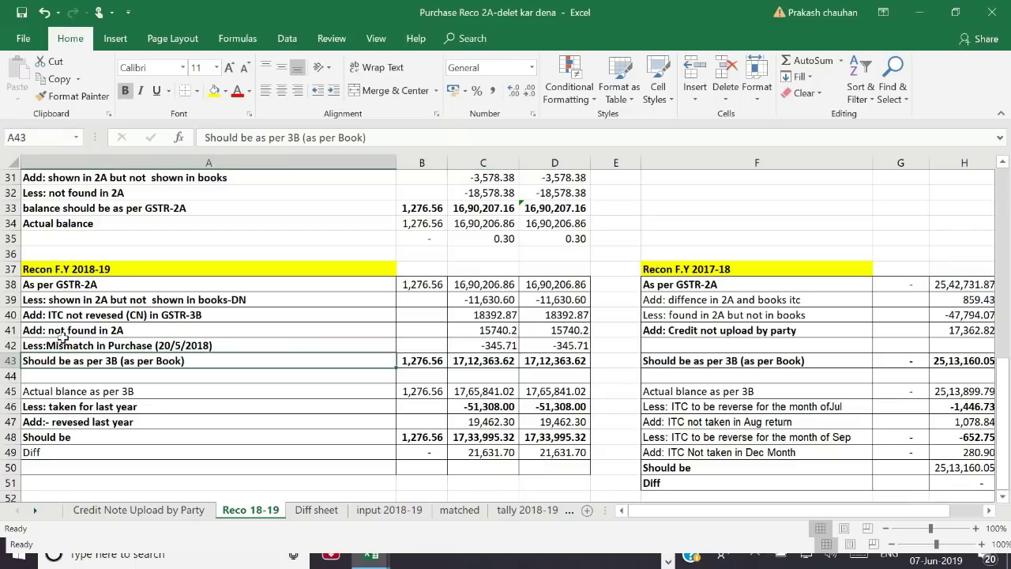
pyautogui.click(463, 360)
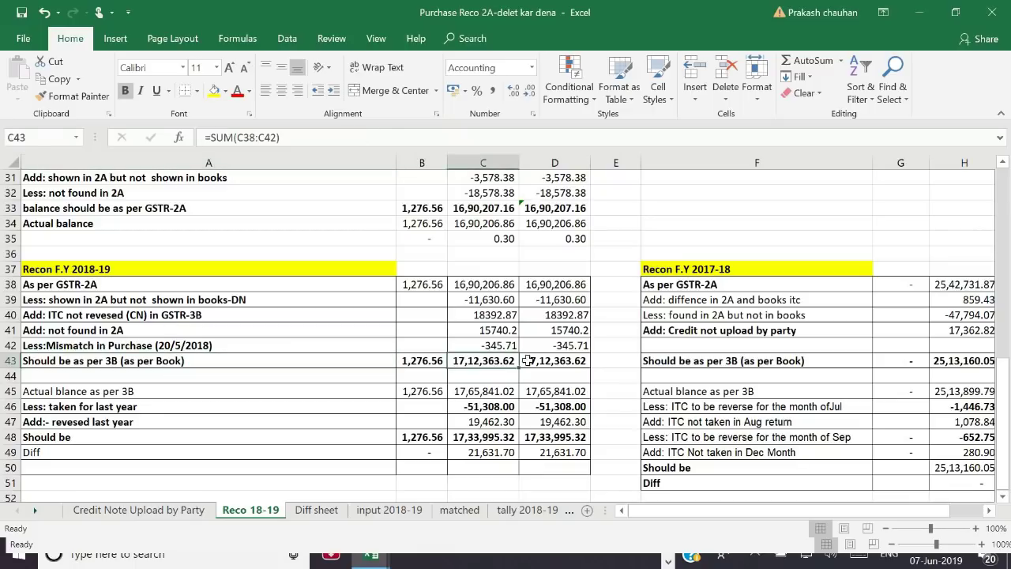
pyautogui.click(551, 357)
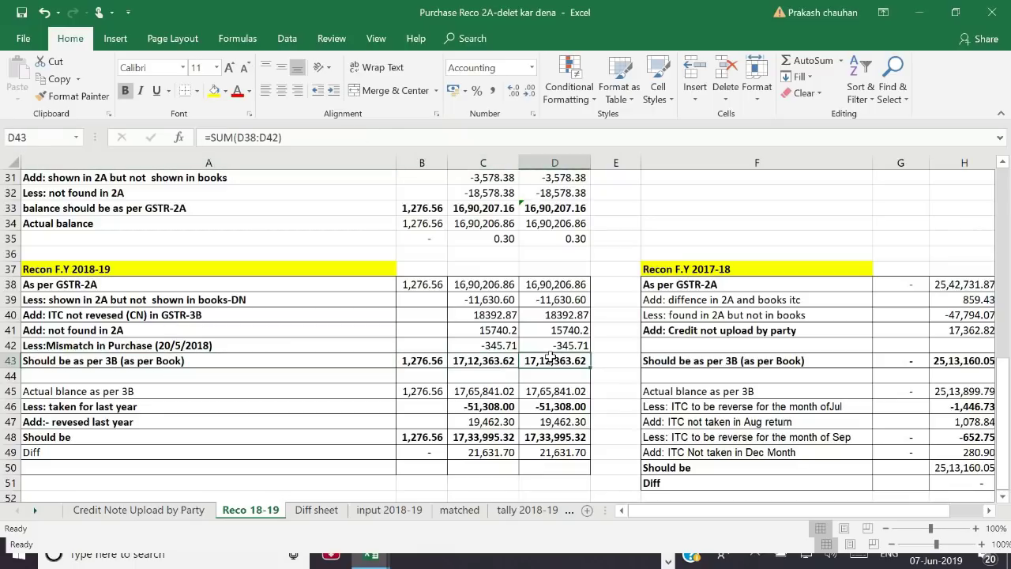
# Step: Review the actual 3B balance in row 45 and the last-year credit taken and reversed in C46 and C47
pyautogui.click(79, 392)
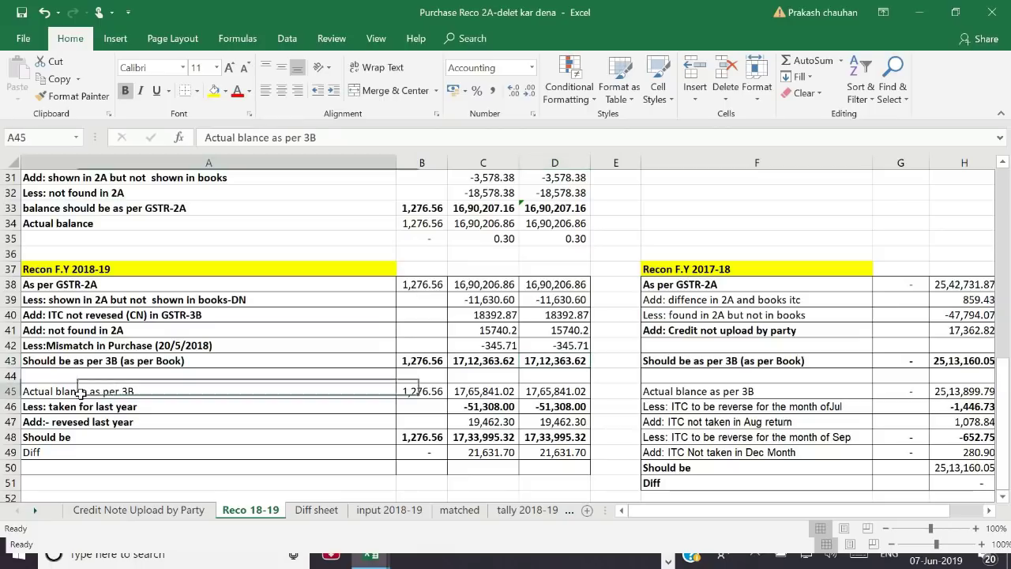
pyautogui.click(468, 391)
pyautogui.click(556, 392)
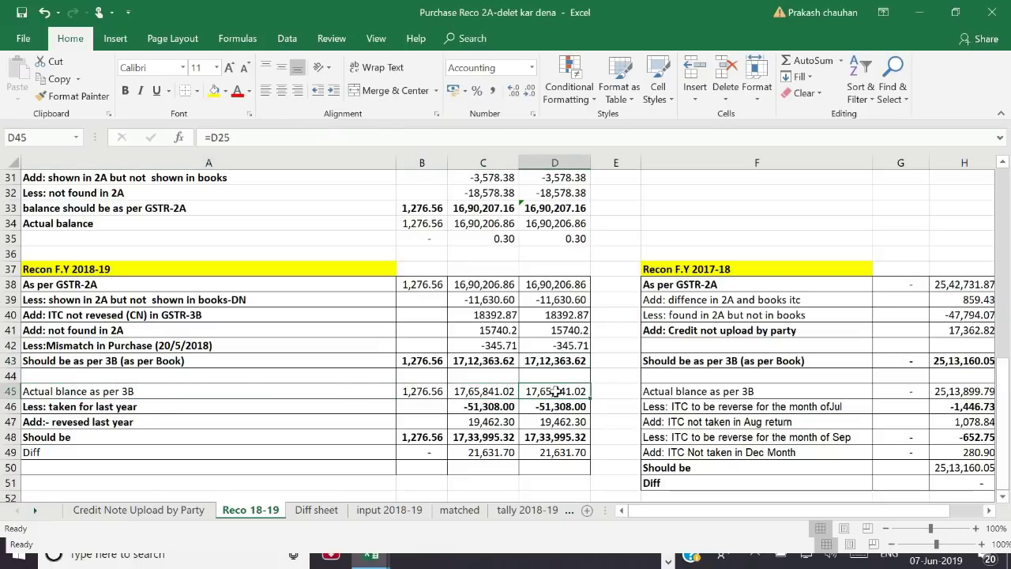
pyautogui.click(69, 410)
pyautogui.click(506, 407)
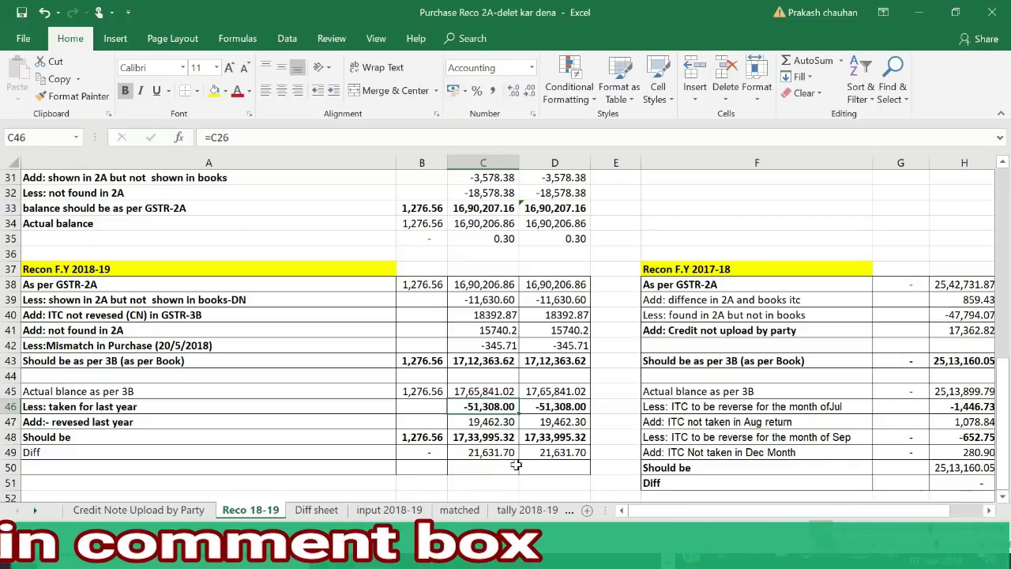
pyautogui.click(489, 424)
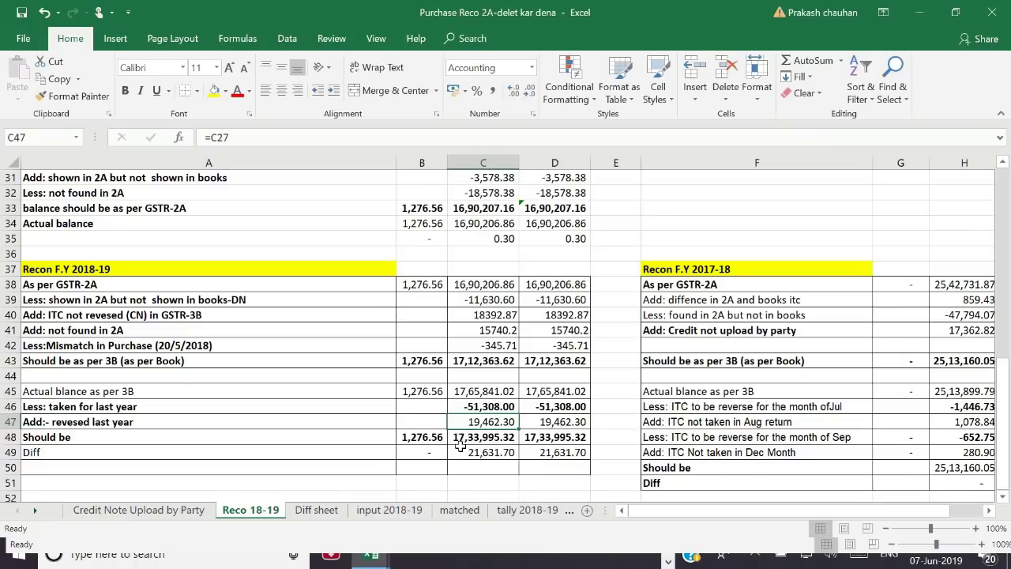
# Step: Compare the adjusted 3B total formula in C48 with the difference formula in C49
pyautogui.click(467, 449)
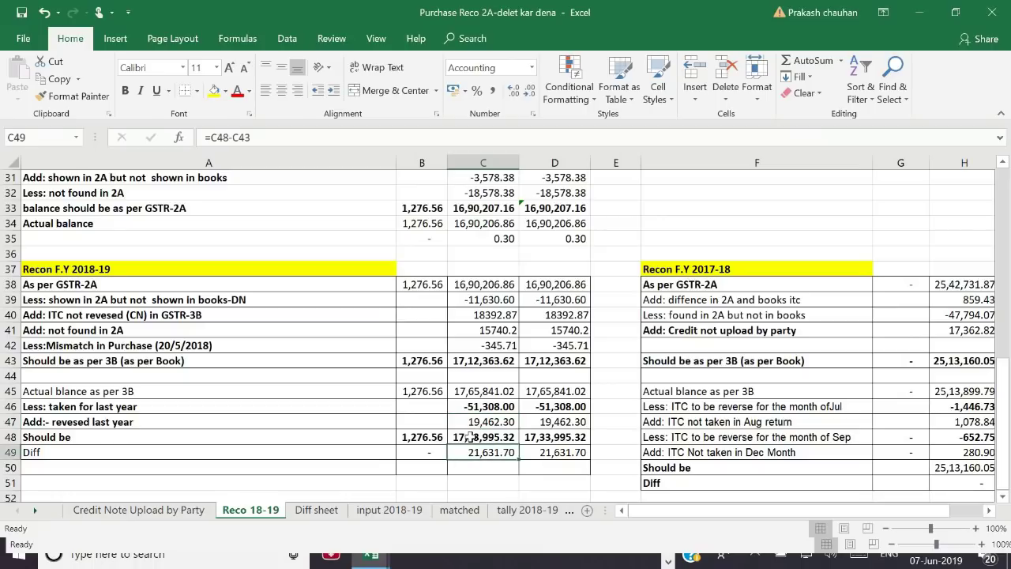
pyautogui.click(469, 437)
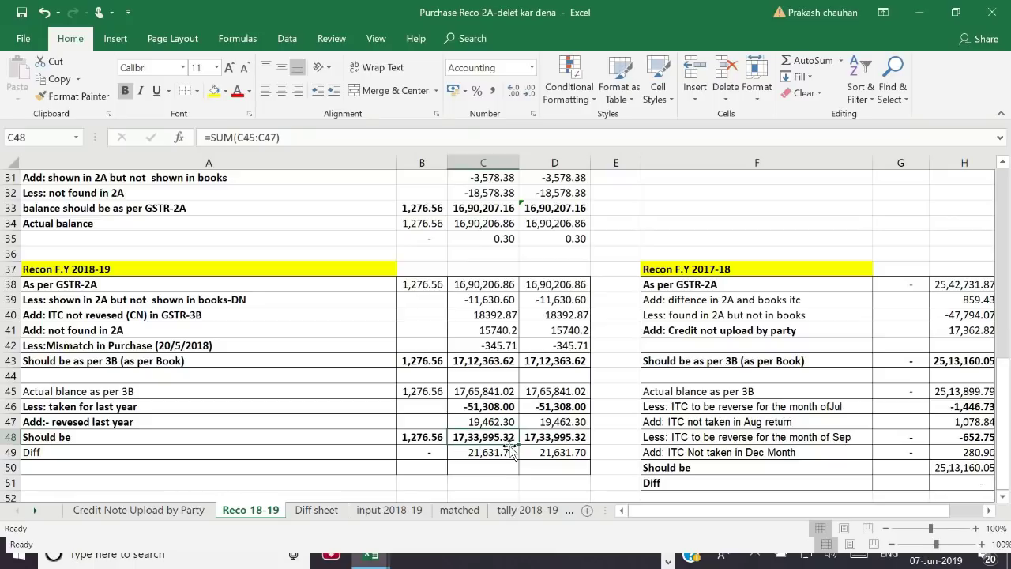
pyautogui.click(499, 456)
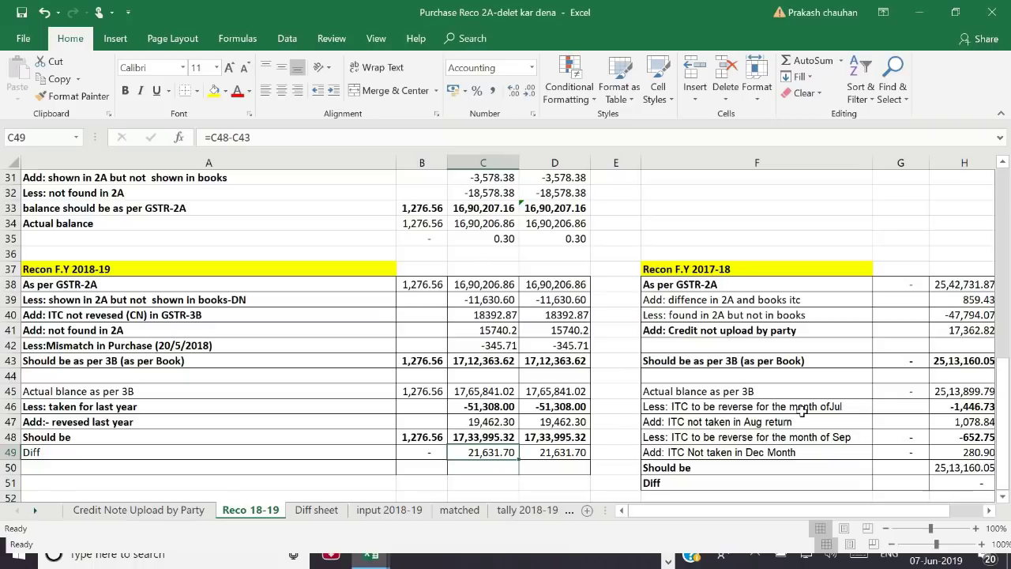
# Step: Switch to the browser window showing the Online Seva YouTube channel page
pyautogui.hotkey('alt', 'Tab')
pyautogui.press('Tab')
pyautogui.press('Tab')
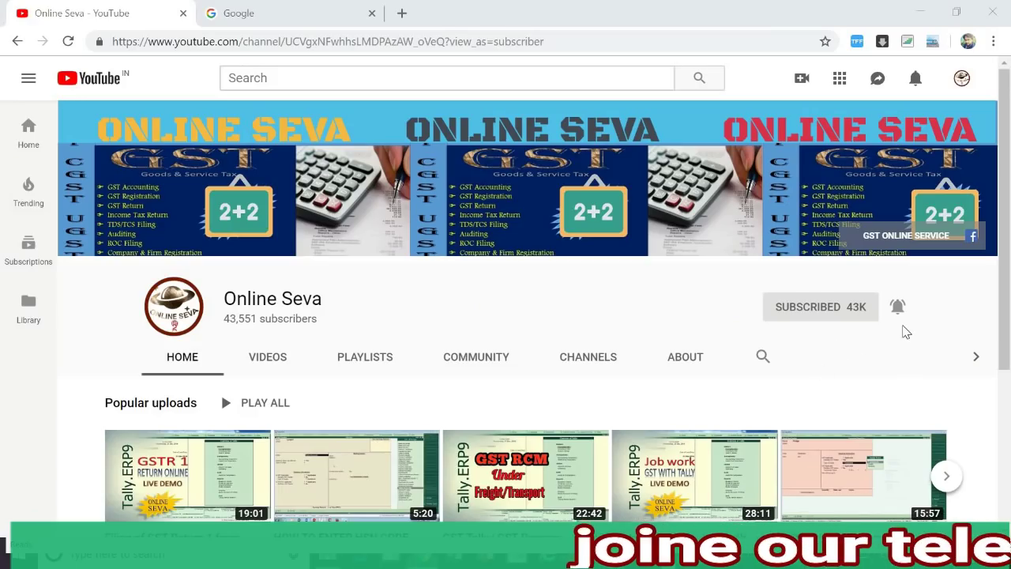